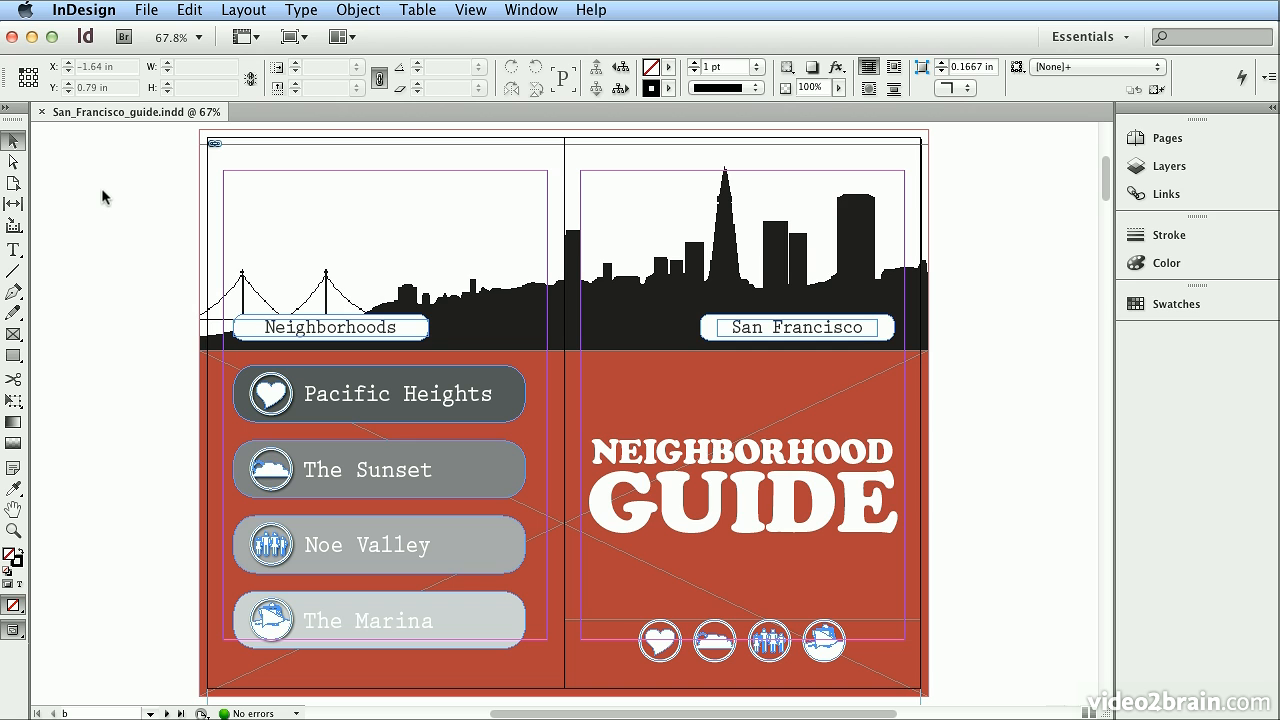
Move the San Francisco label down onto the red area and enlarge its frame to about 3.64 by 0.87 in
{"action": "key", "text": "t"}
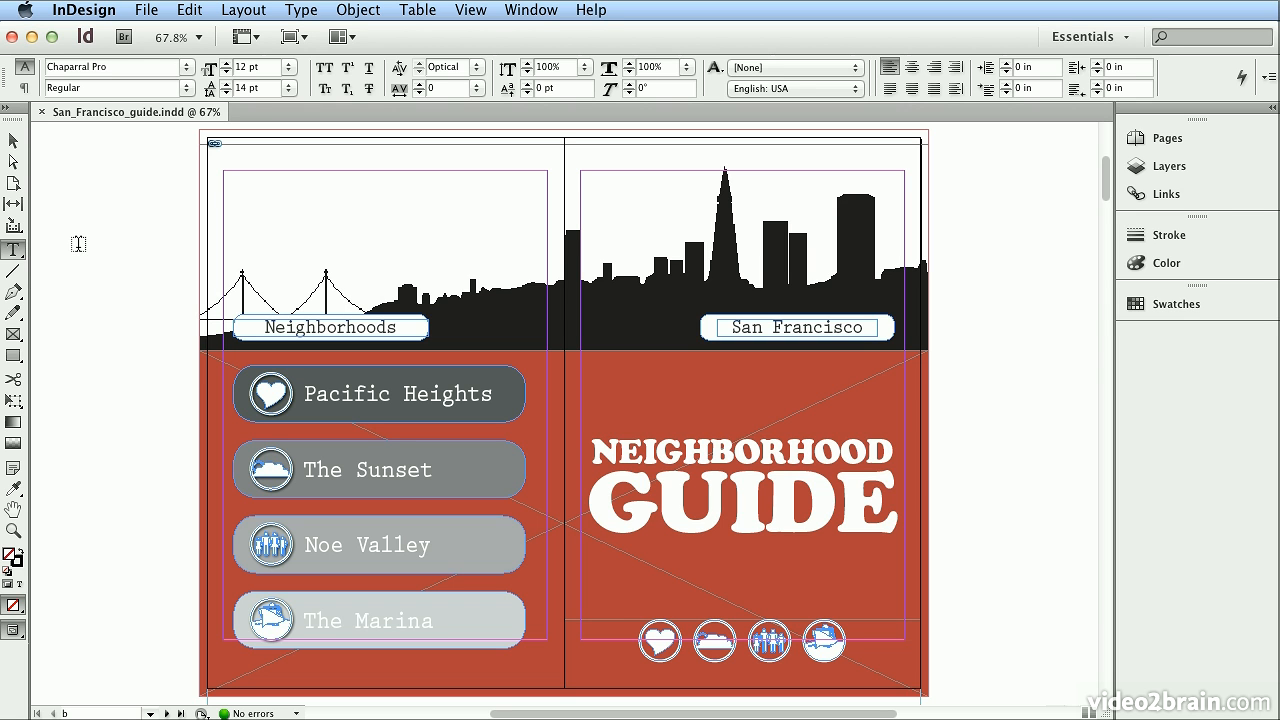
{"action": "key", "text": "Escape"}
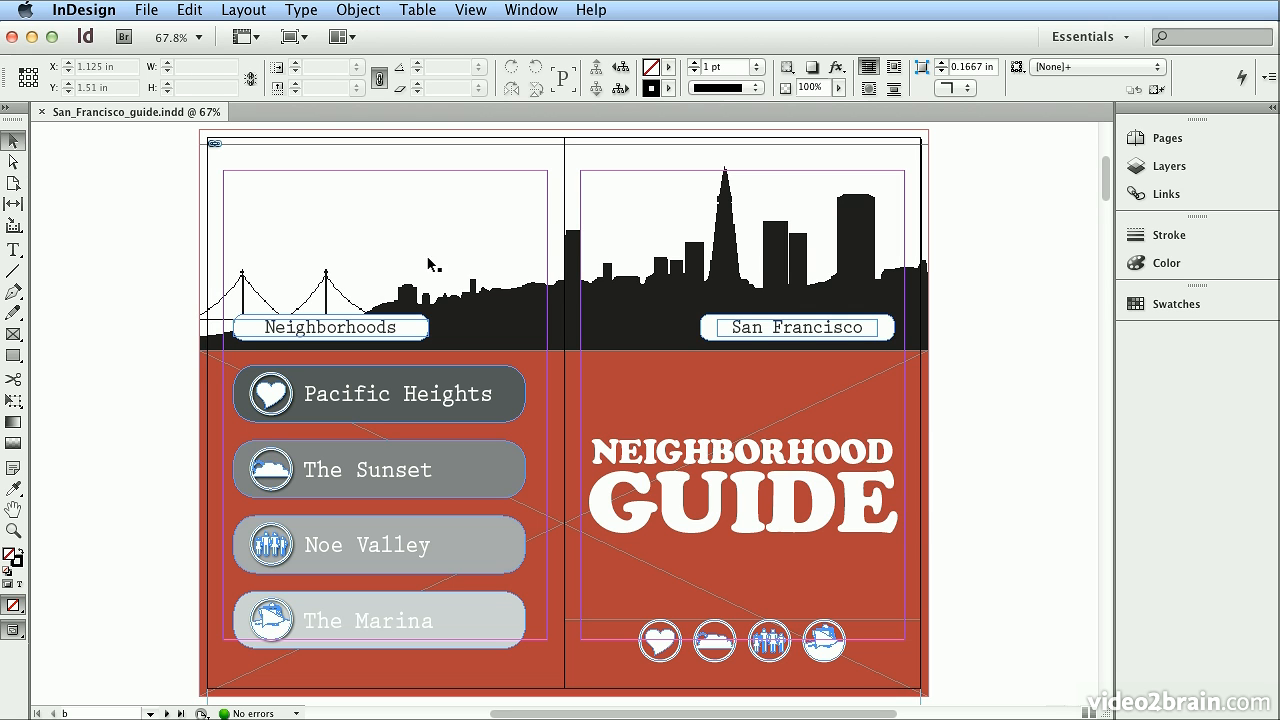
{"action": "left_click_drag", "start_coordinate": [755, 328], "coordinate": [698, 360]}
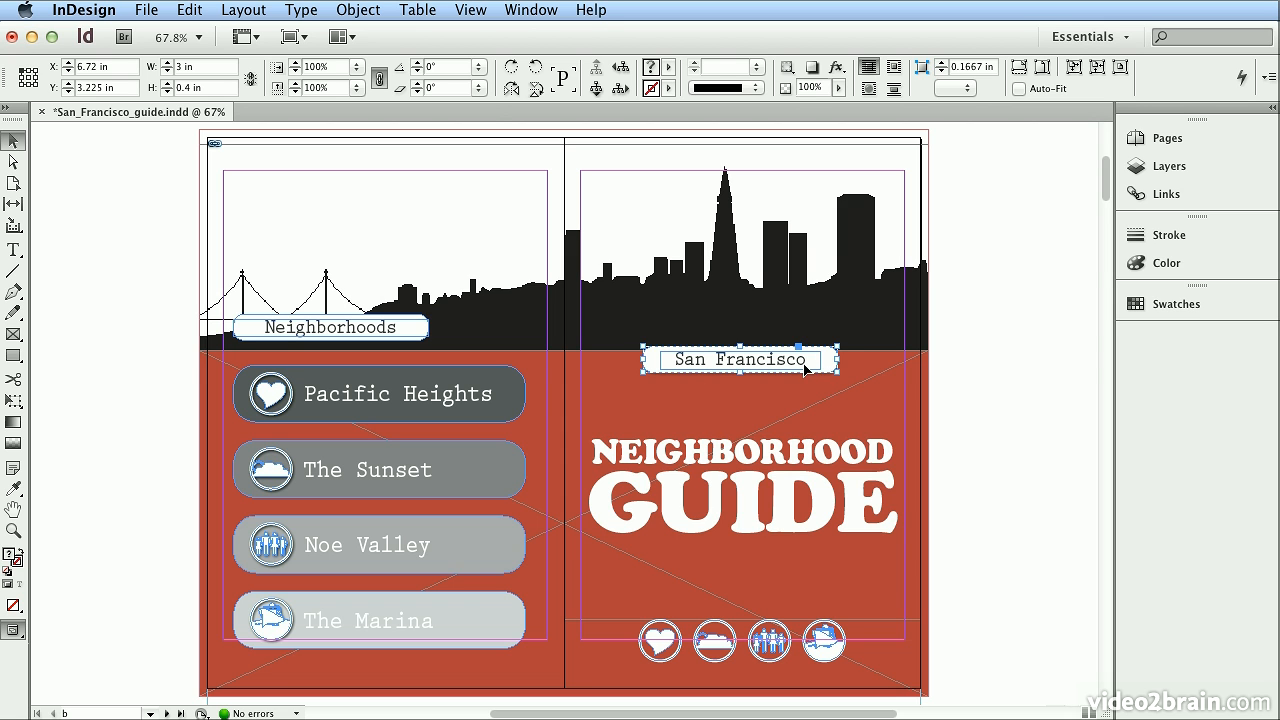
{"action": "left_click_drag", "start_coordinate": [805, 370], "coordinate": [747, 400]}
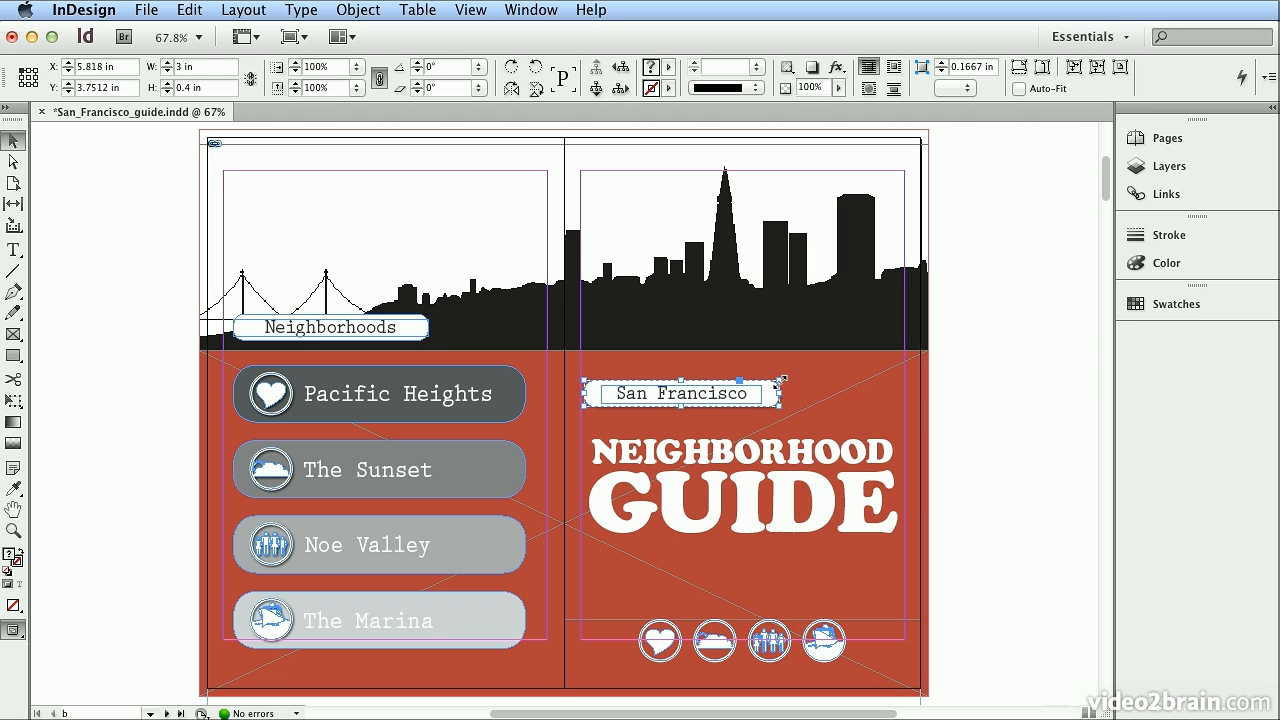
{"action": "left_click_drag", "start_coordinate": [780, 380], "coordinate": [821, 349]}
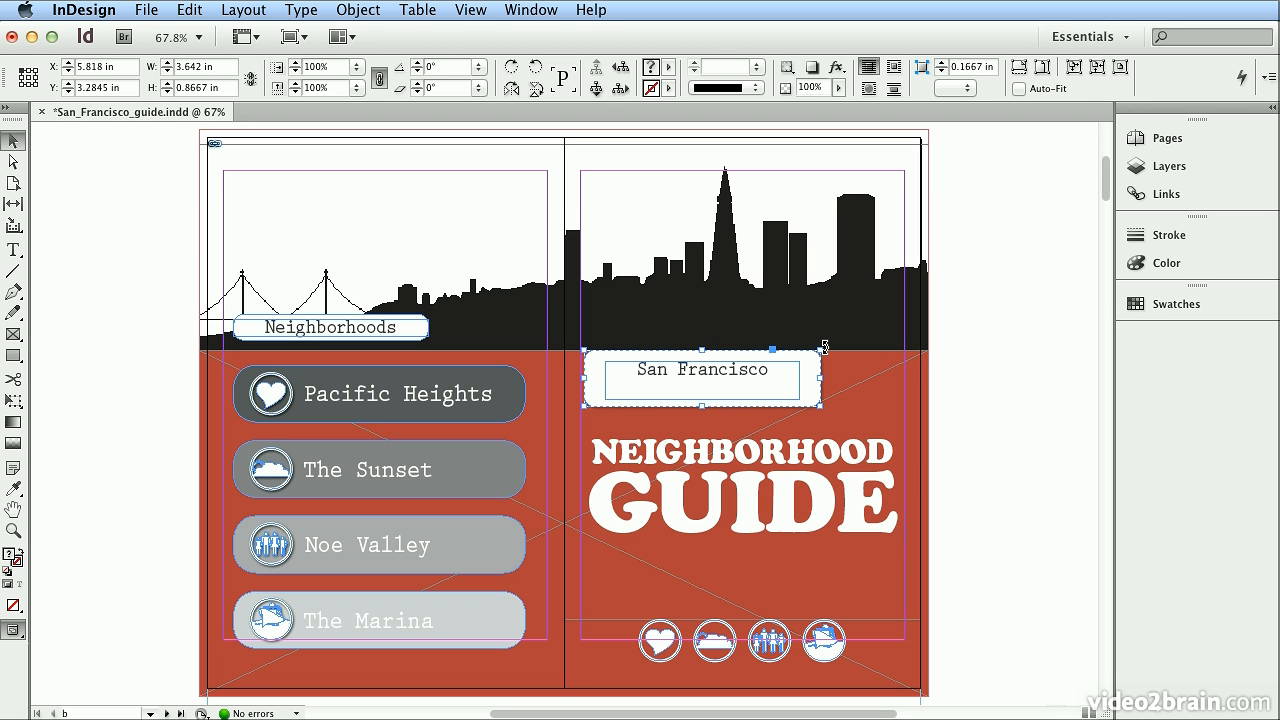
Enlarge the San Francisco label's frame to about 3.9 by 1.25 in and rotate it to about -7°
{"action": "left_click_drag", "start_coordinate": [824, 347], "coordinate": [832, 379]}
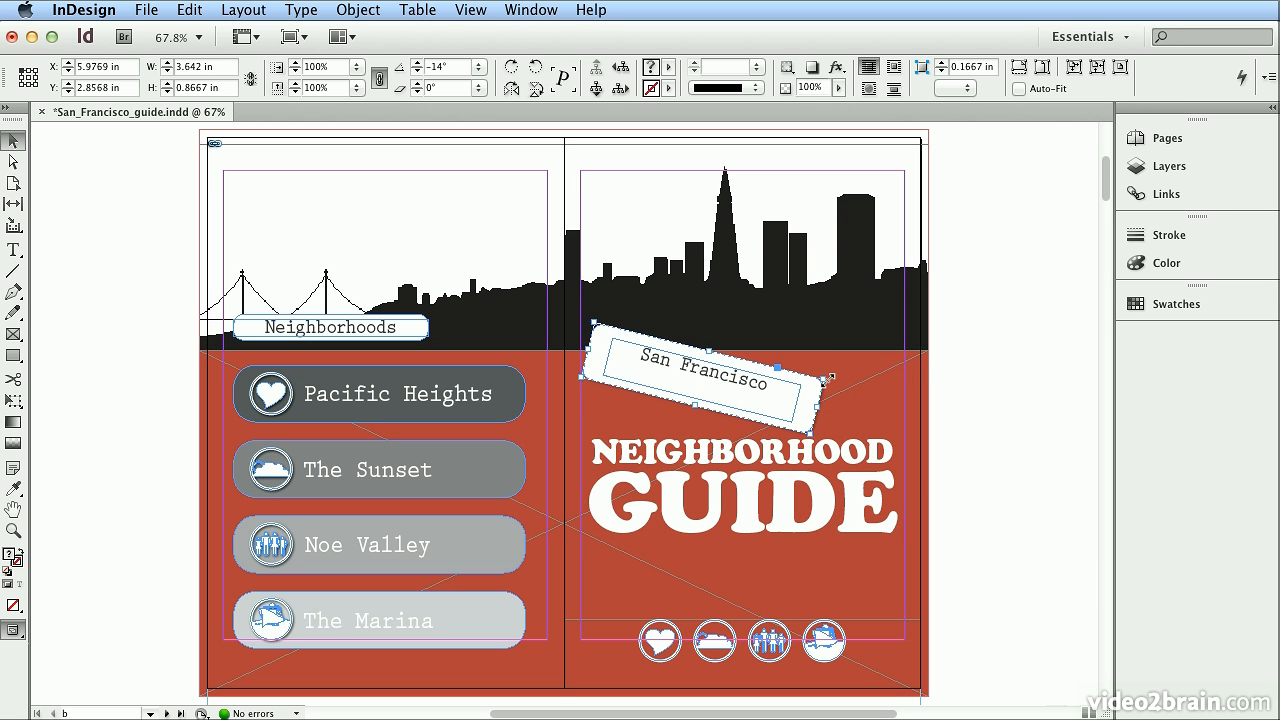
{"action": "left_click_drag", "start_coordinate": [826, 378], "coordinate": [851, 327]}
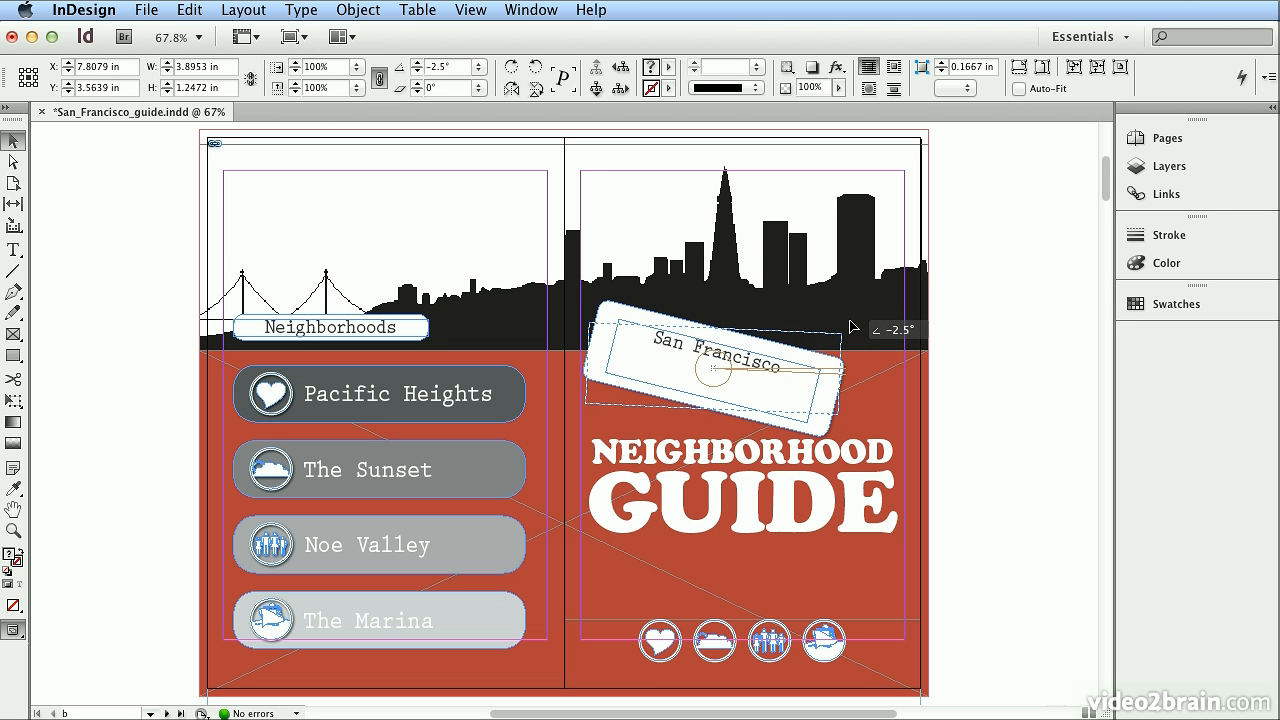
{"action": "mouse_move", "coordinate": [851, 327]}
{"action": "left_mouse_down"}
{"action": "mouse_move", "coordinate": [823, 359]}
{"action": "mouse_move", "coordinate": [834, 334]}
{"action": "left_mouse_up"}
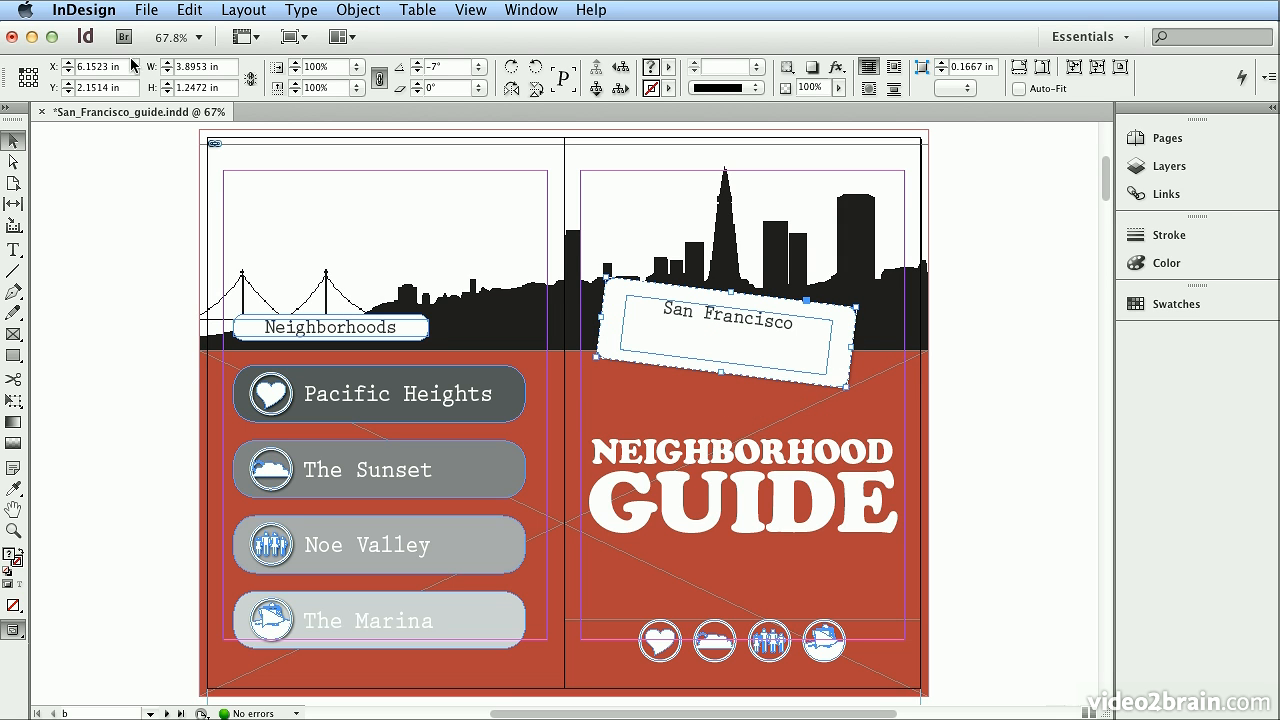
Revert the document to its last saved version, discarding the changes to the San Francisco label
{"action": "left_click", "coordinate": [145, 13]}
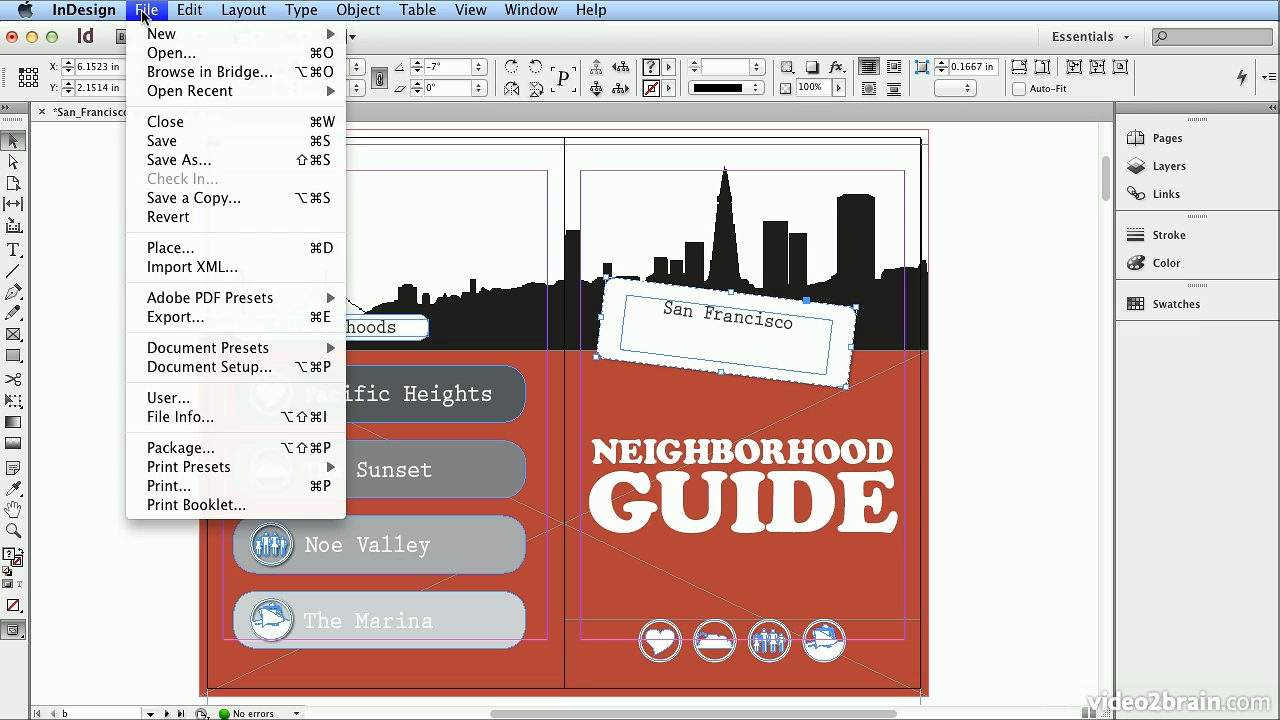
{"action": "left_click", "coordinate": [168, 218]}
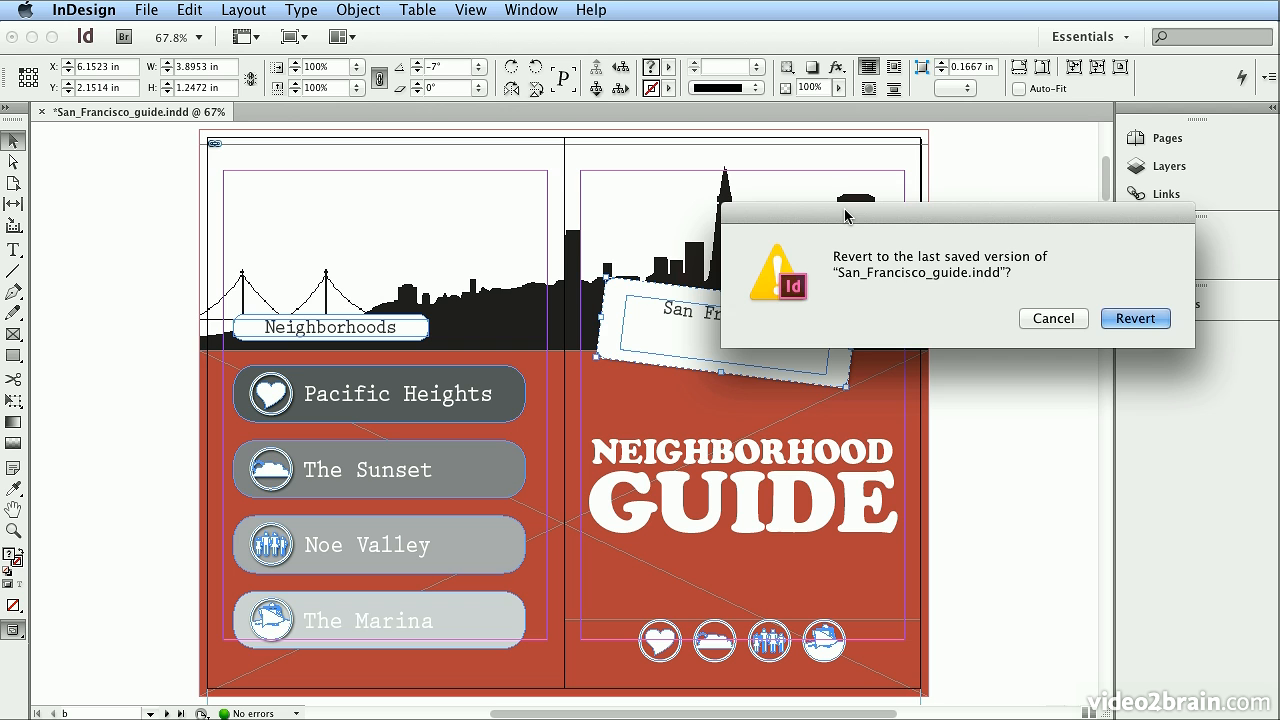
{"action": "left_click_drag", "start_coordinate": [836, 220], "coordinate": [581, 265]}
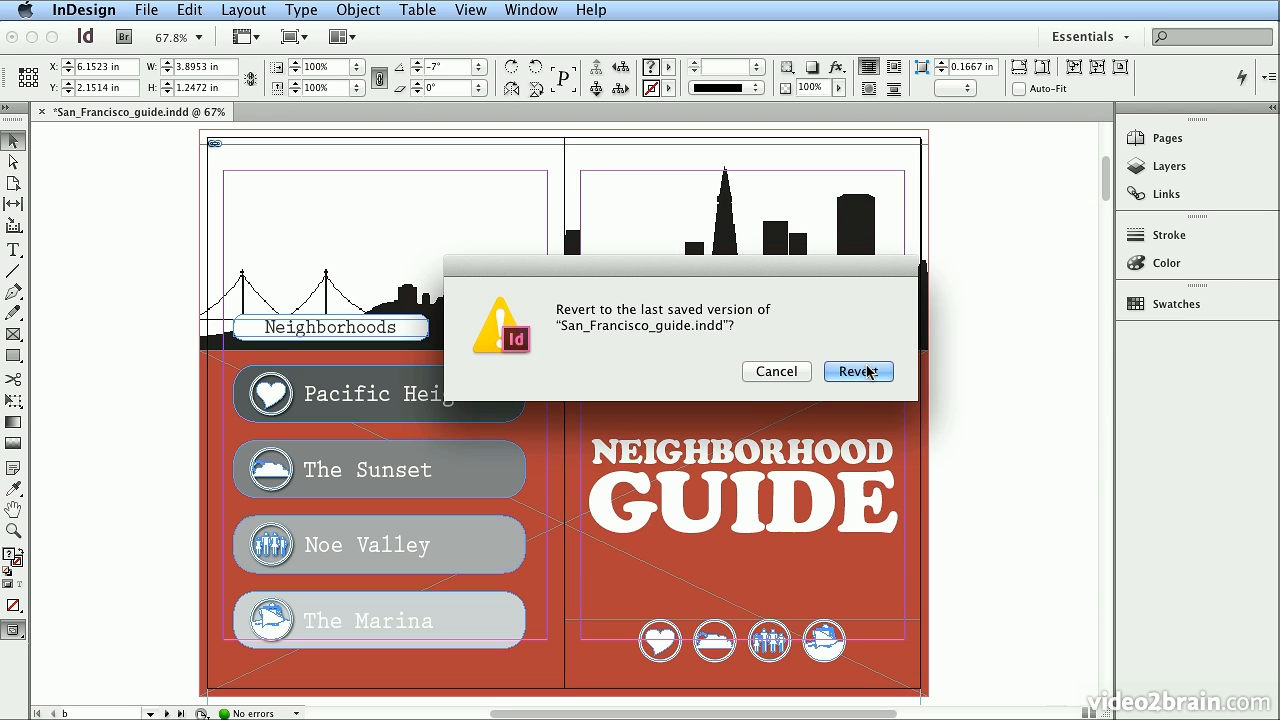
{"action": "left_click", "coordinate": [864, 370]}
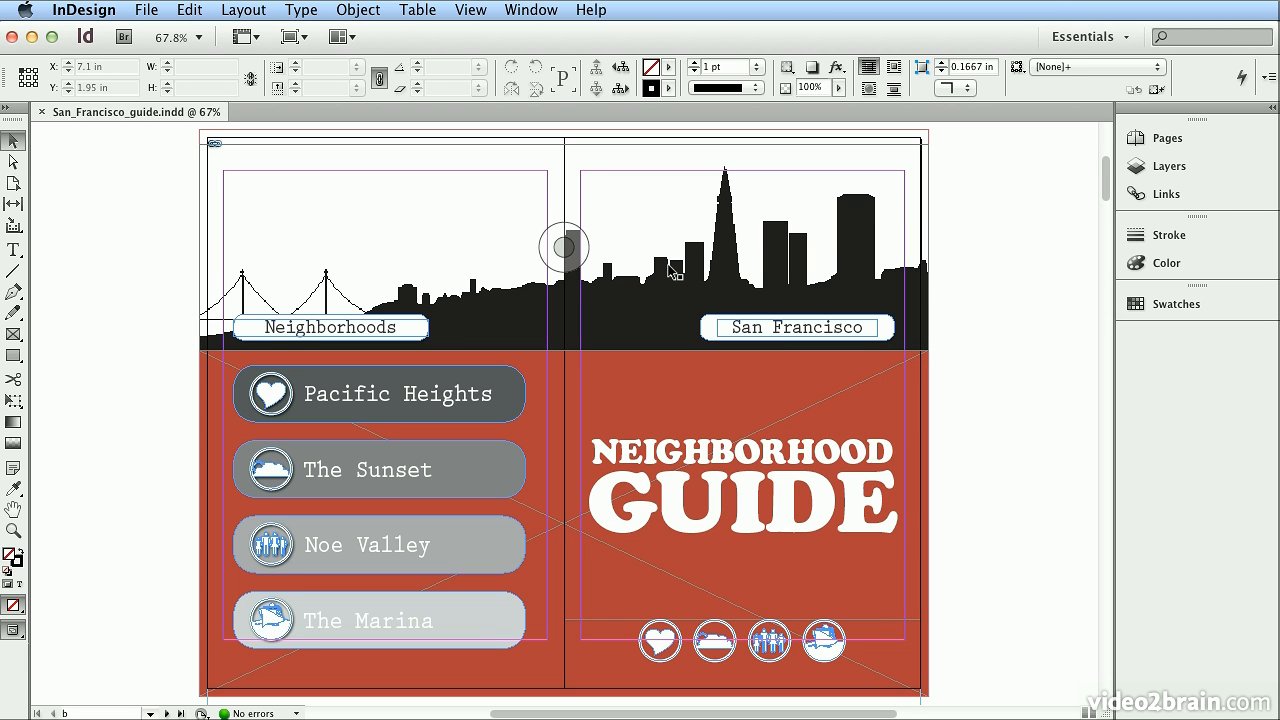
Move the skyline image together with its frame to about X 0 in and Y 0.17 in
{"action": "mouse_move", "coordinate": [216, 146]}
{"action": "left_click", "coordinate": [872, 245]}
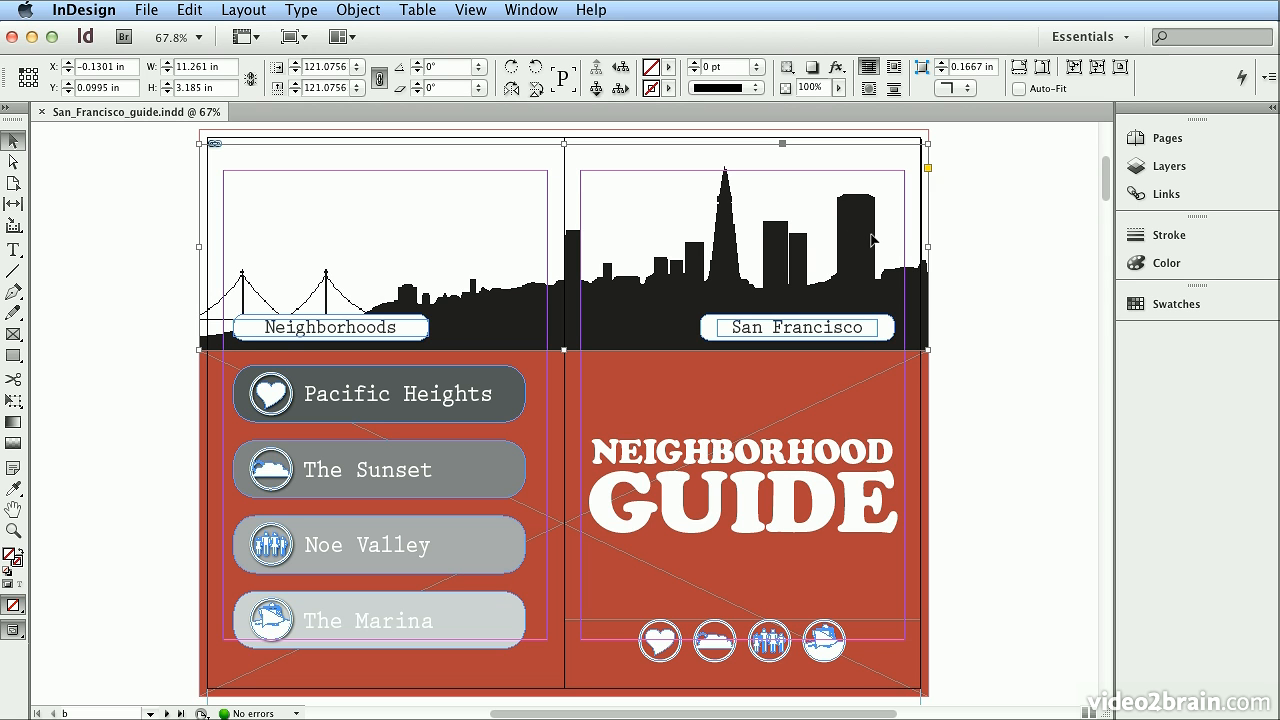
{"action": "left_click_drag", "start_coordinate": [872, 240], "coordinate": [870, 200]}
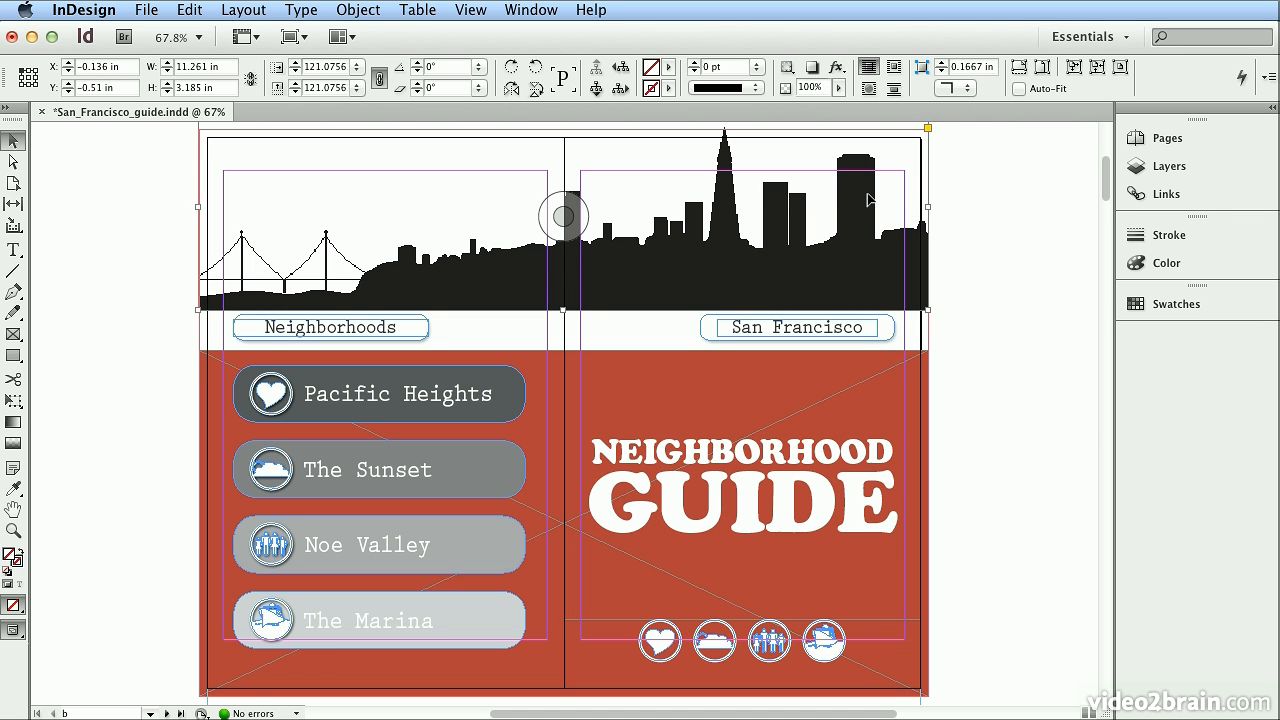
{"action": "left_click_drag", "start_coordinate": [868, 200], "coordinate": [895, 265]}
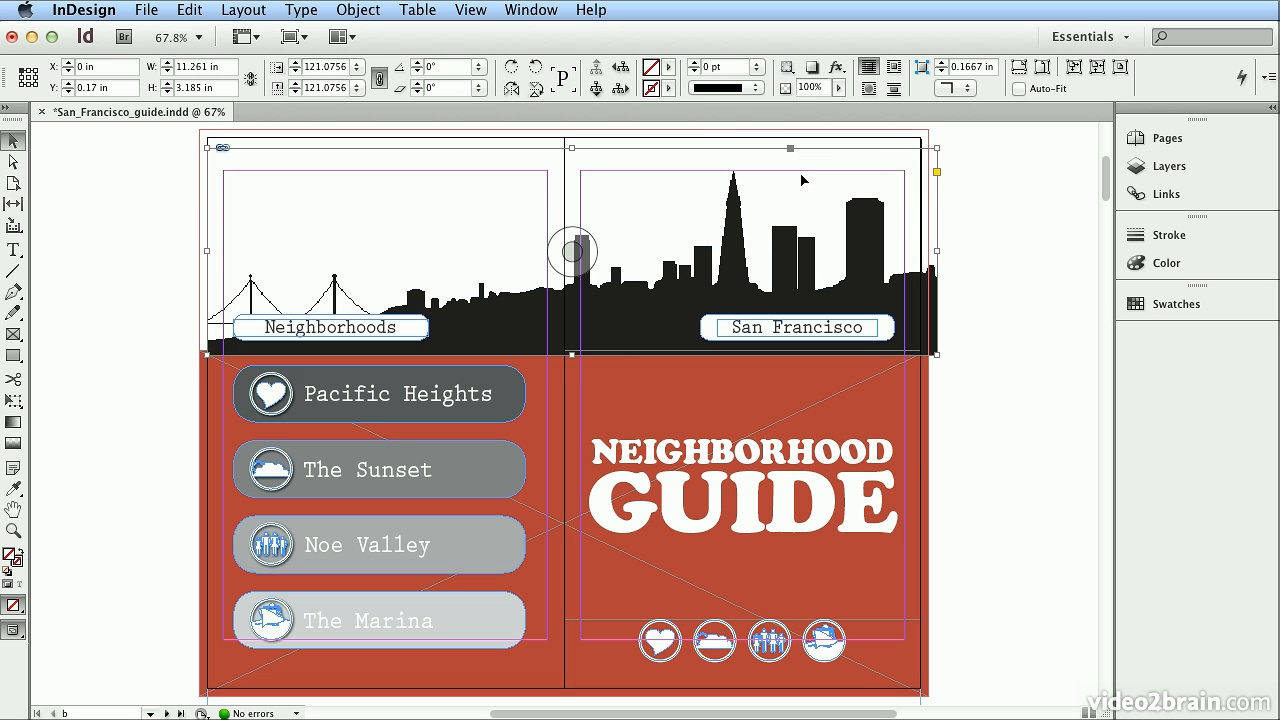
Shift the skyline picture inside its frame to about X -5.37 in and Y -0.11 in, leaving the frame in place
{"action": "left_click", "coordinate": [579, 253]}
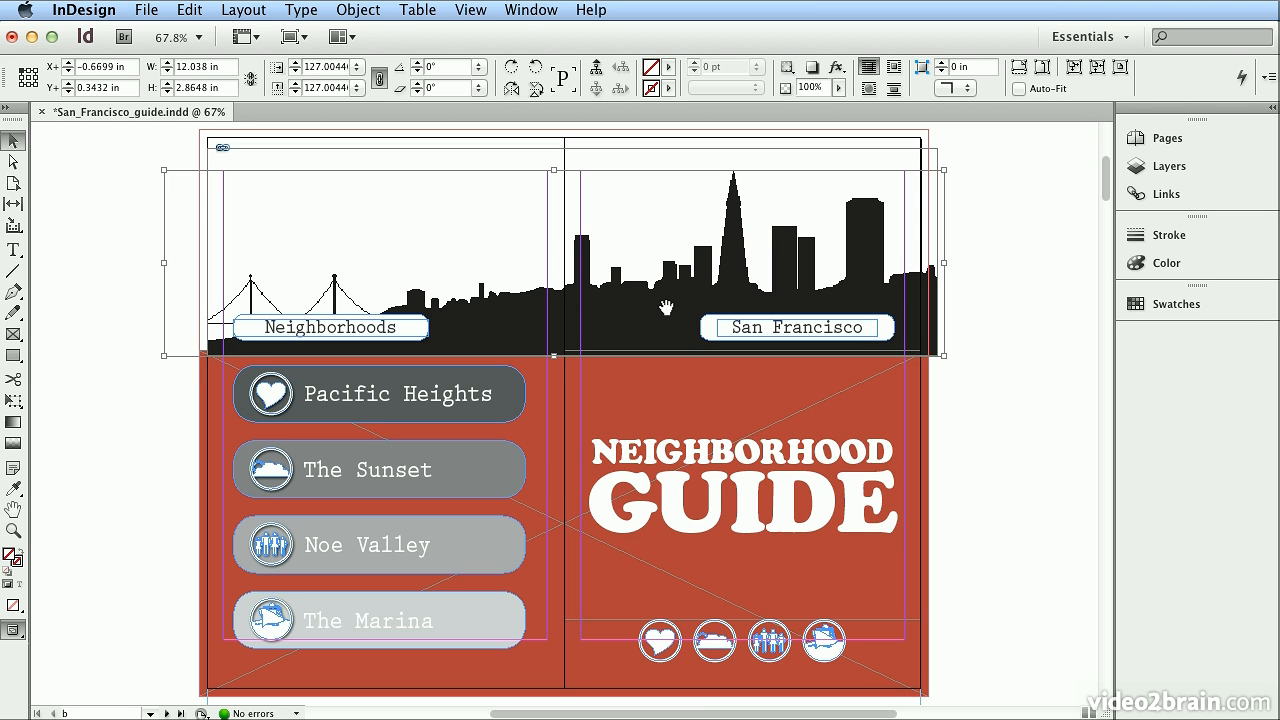
{"action": "left_click_drag", "start_coordinate": [660, 311], "coordinate": [384, 277]}
{"action": "left_click_drag", "start_coordinate": [610, 285], "coordinate": [561, 299]}
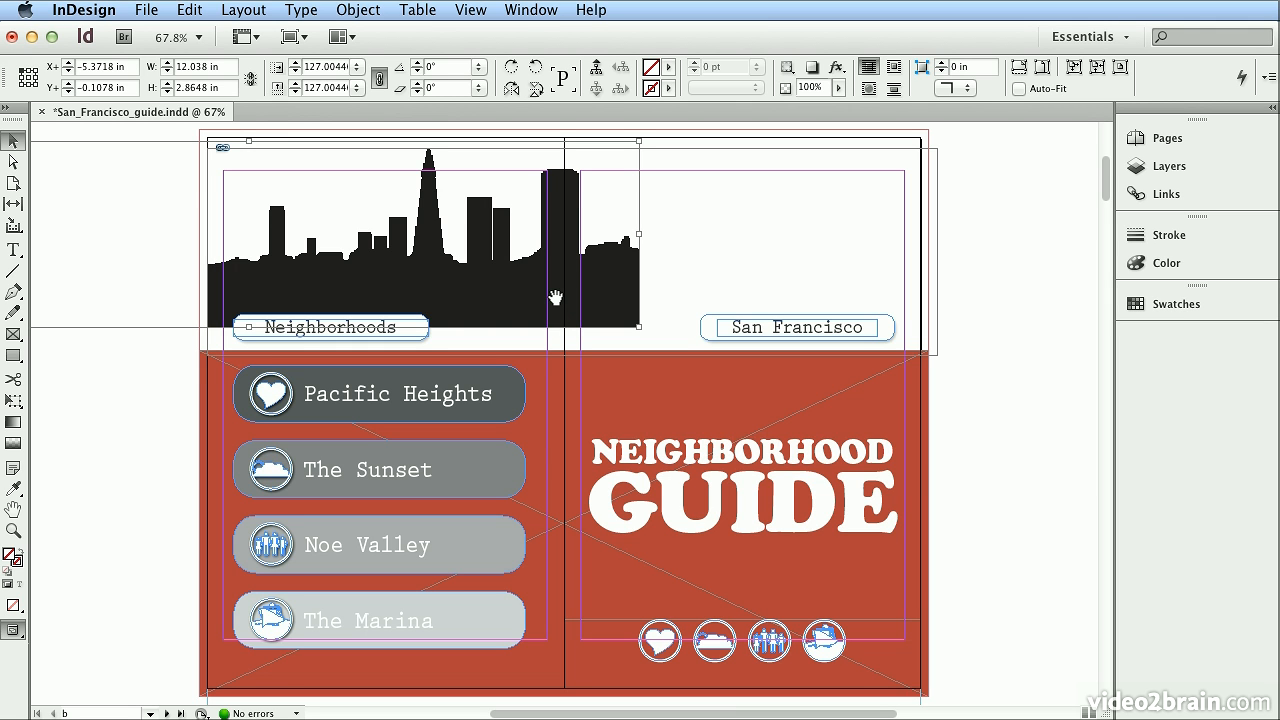
Revert the document to its last saved version, discarding the skyline moves
{"action": "left_click", "coordinate": [148, 10]}
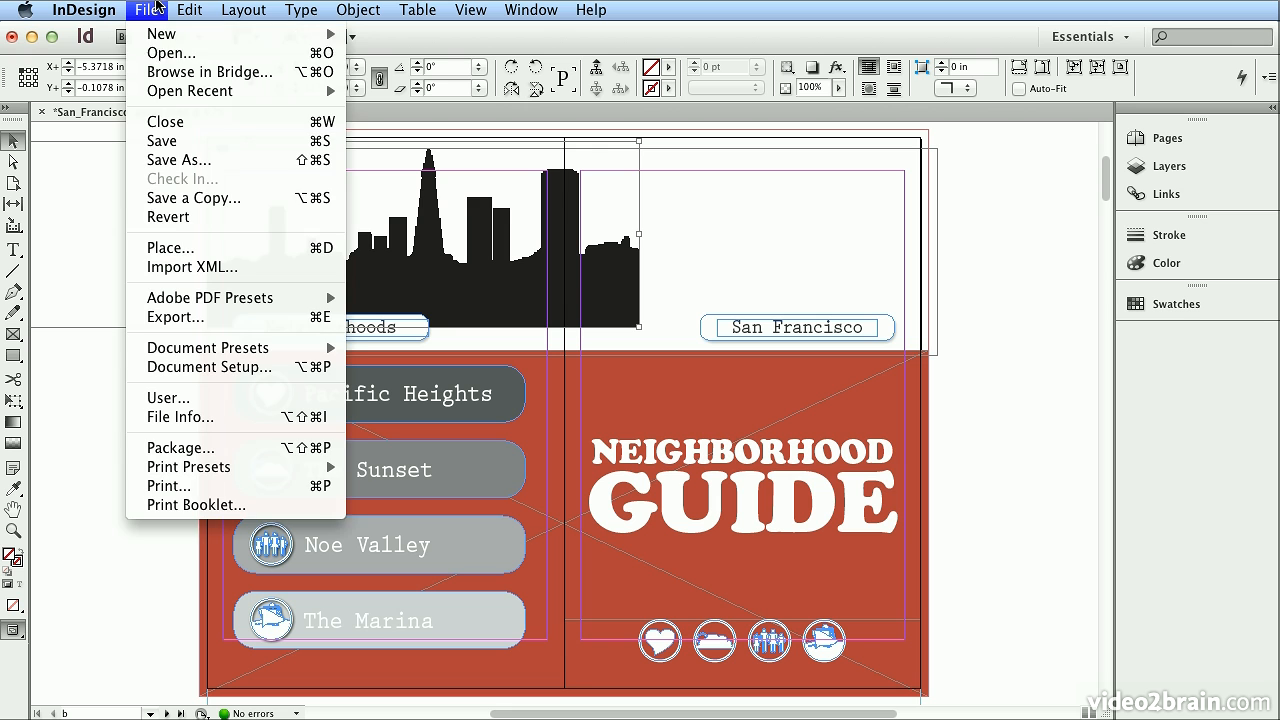
{"action": "left_click", "coordinate": [174, 228]}
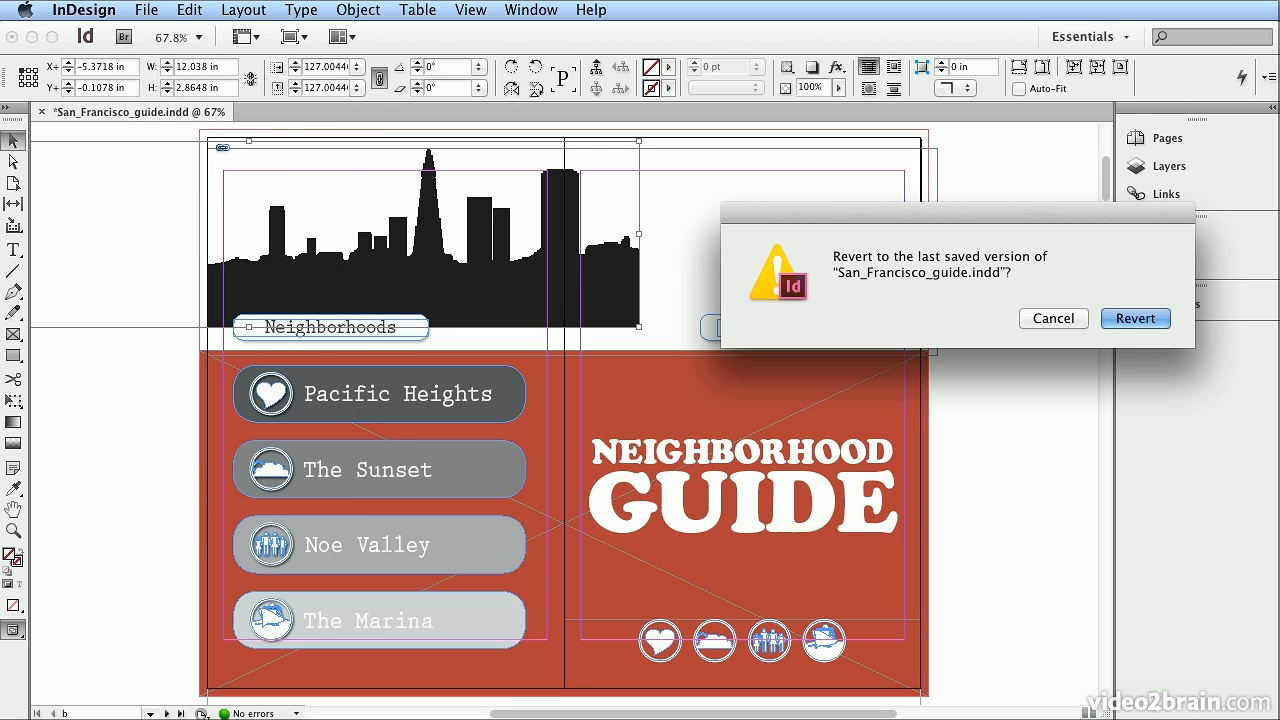
{"action": "left_click", "coordinate": [1157, 316]}
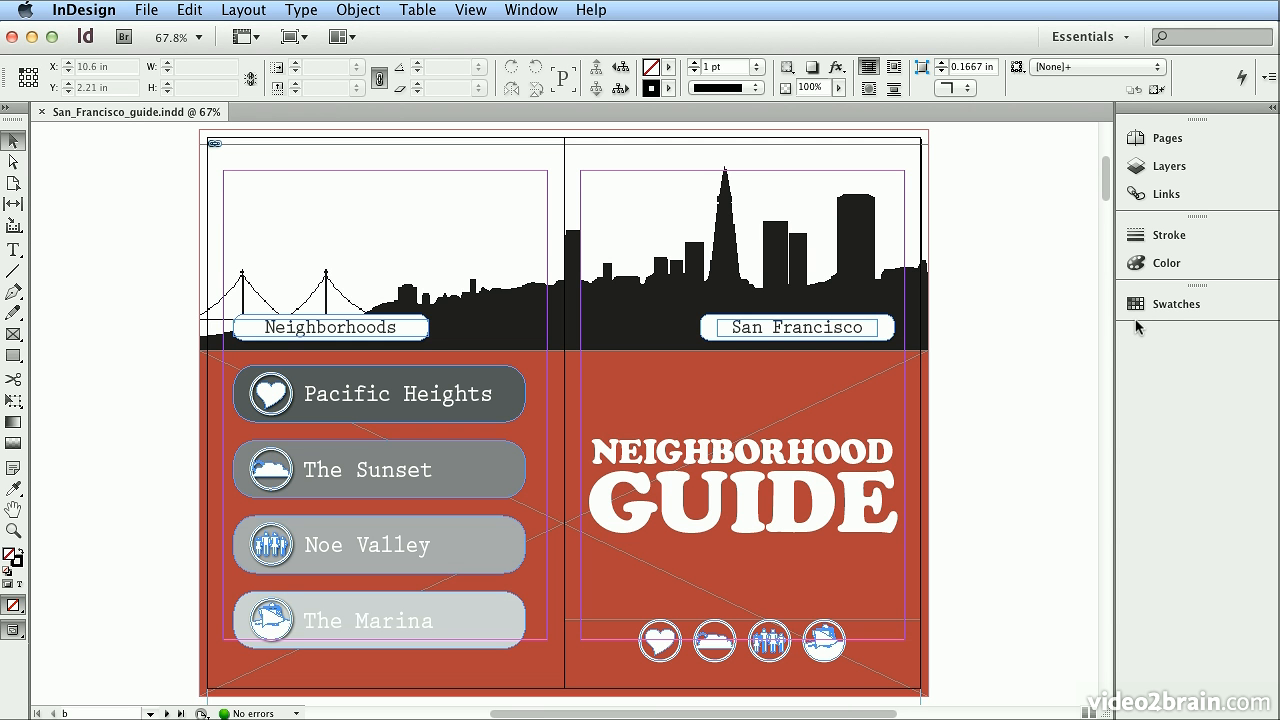
Shift the skyline picture up inside its frame with the Direct Selection tool and undo that move
{"action": "left_click", "coordinate": [564, 247]}
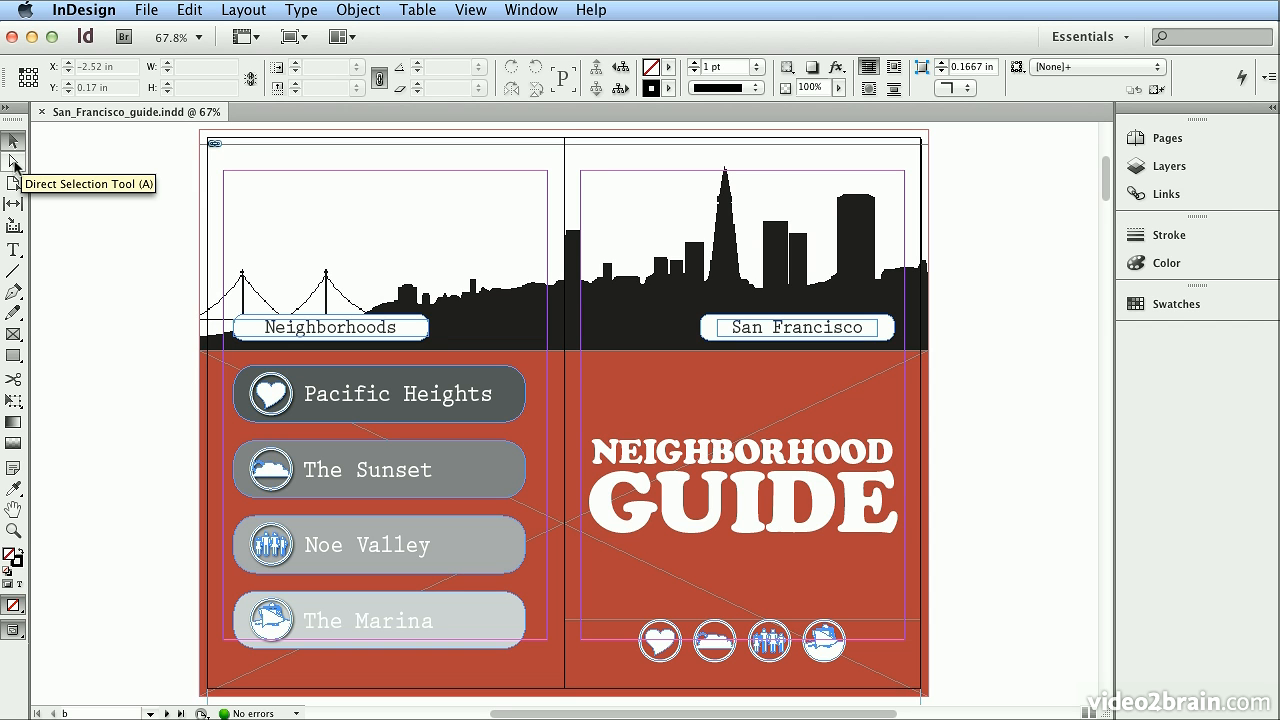
{"action": "left_click", "coordinate": [13, 163]}
{"action": "left_click", "coordinate": [465, 291]}
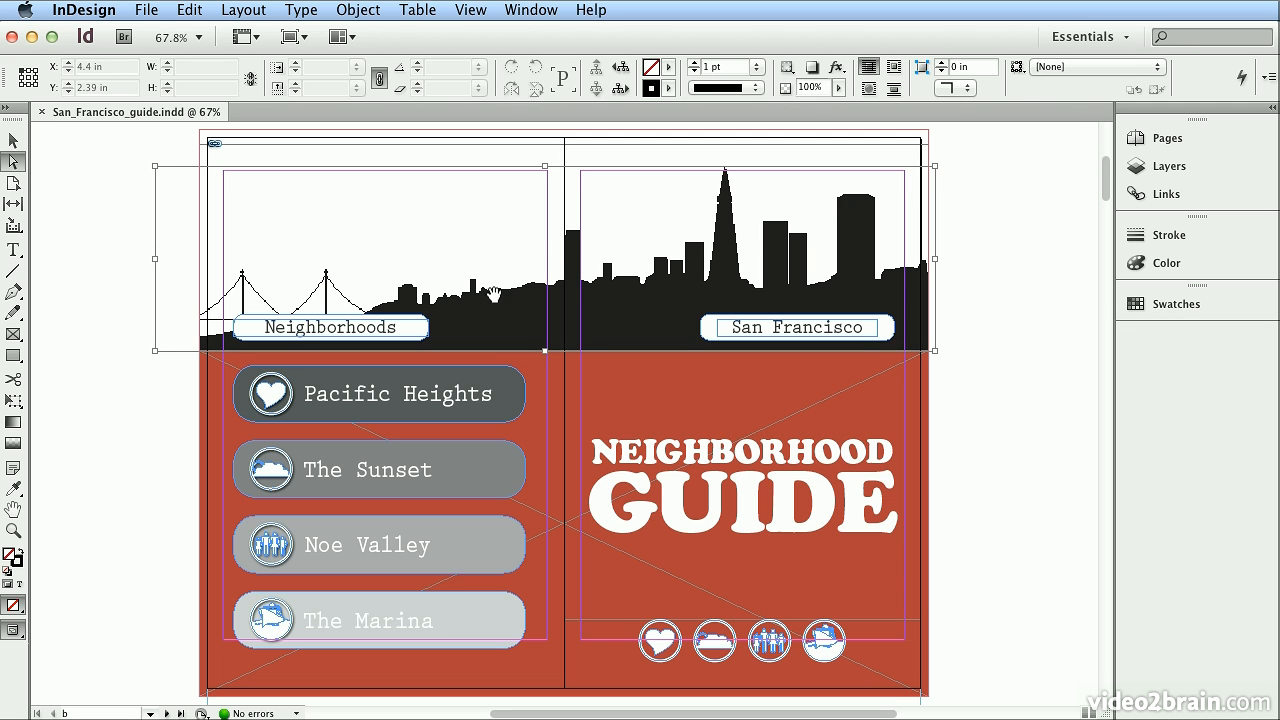
{"action": "left_click_drag", "start_coordinate": [514, 300], "coordinate": [509, 272]}
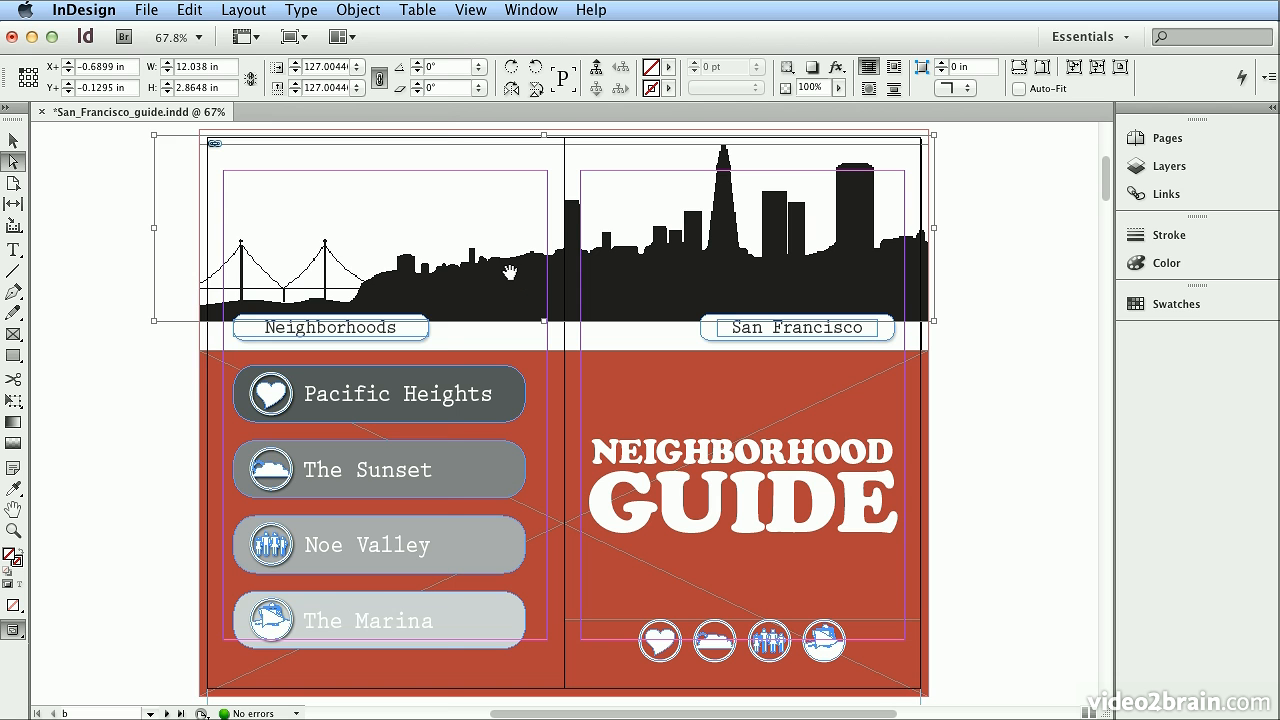
{"action": "left_click", "coordinate": [190, 9]}
{"action": "left_click", "coordinate": [197, 36]}
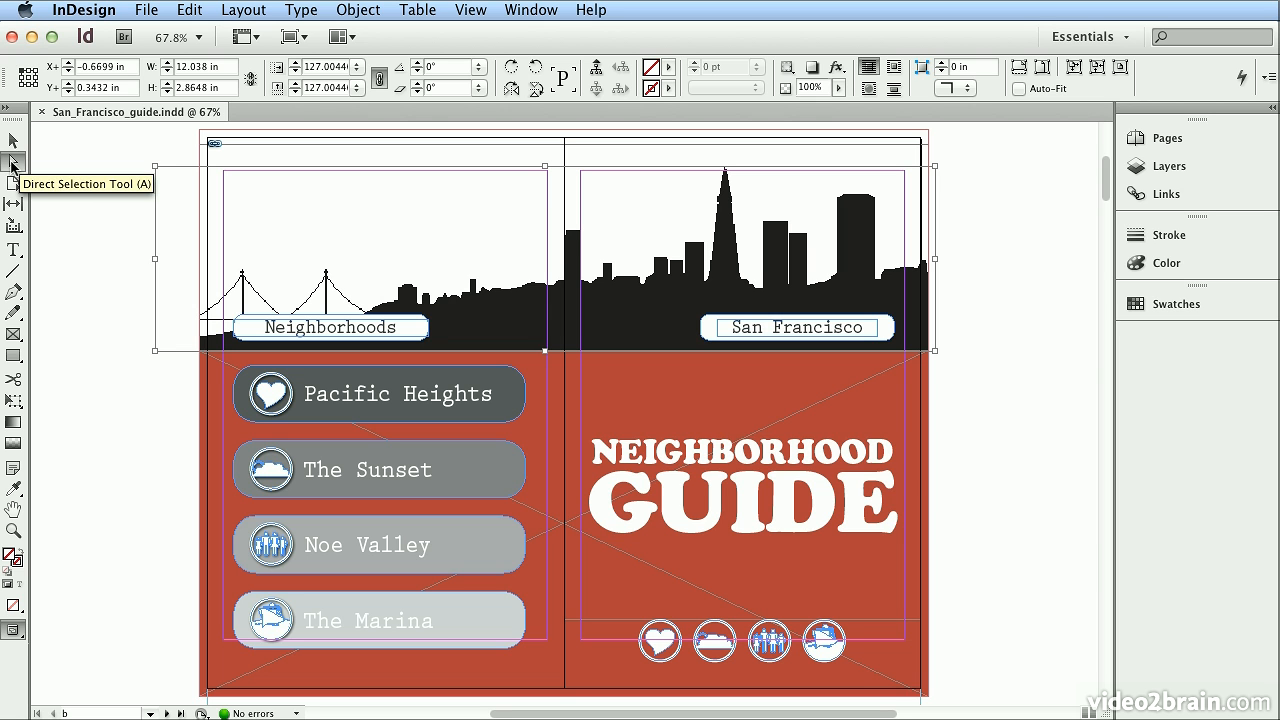
Replace the word GUIDE in the cover title with TOUR and leave text editing with the Selection tool active
{"action": "double_click", "coordinate": [722, 490]}
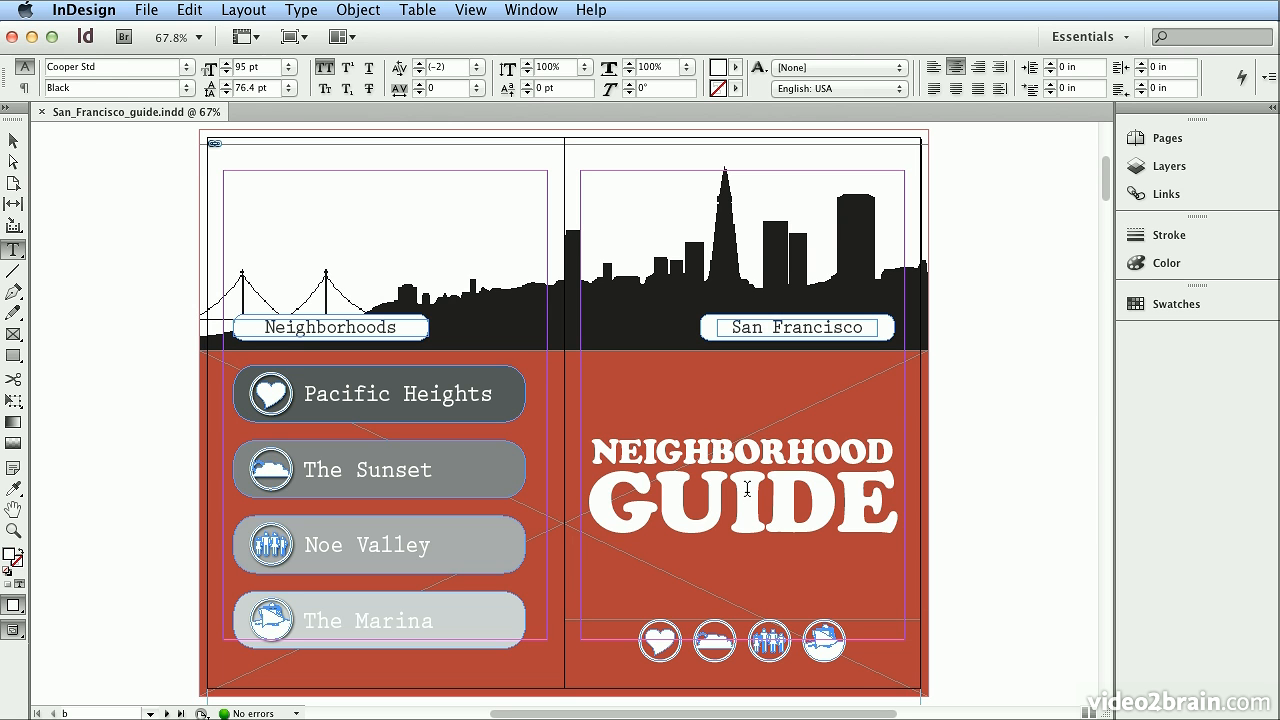
{"action": "left_click_drag", "start_coordinate": [721, 489], "coordinate": [662, 487]}
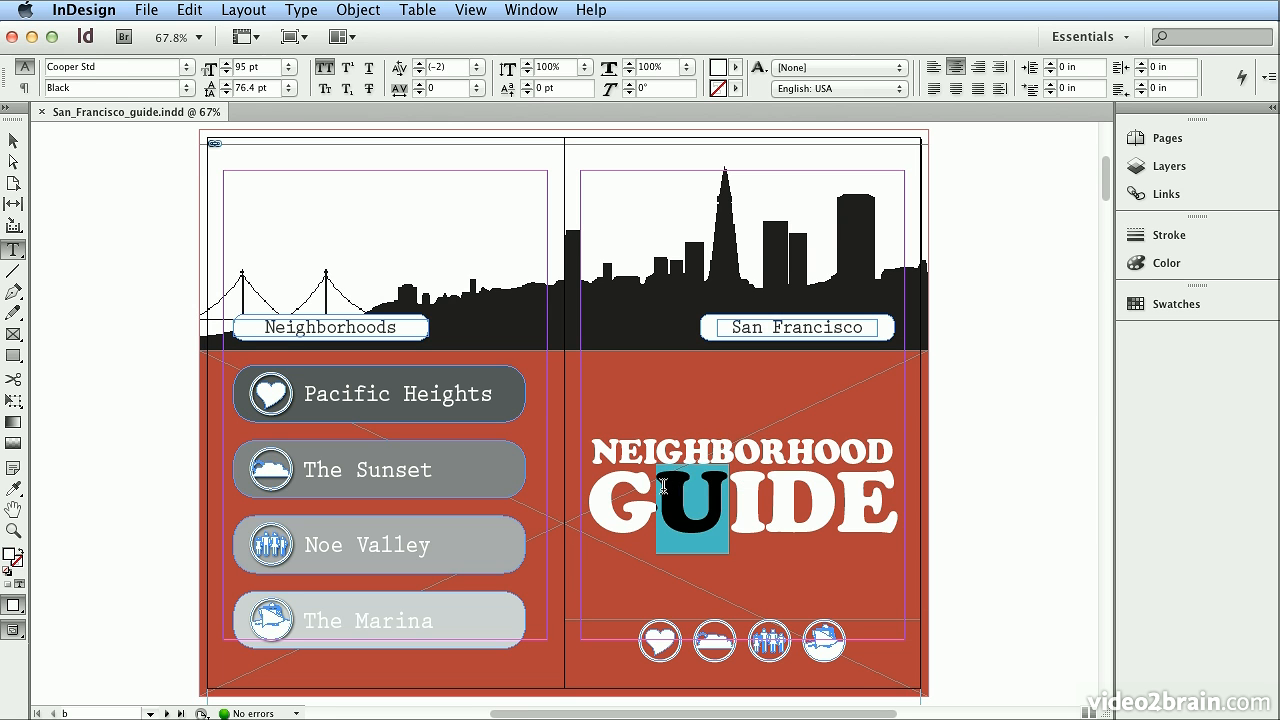
{"action": "left_click", "coordinate": [731, 508]}
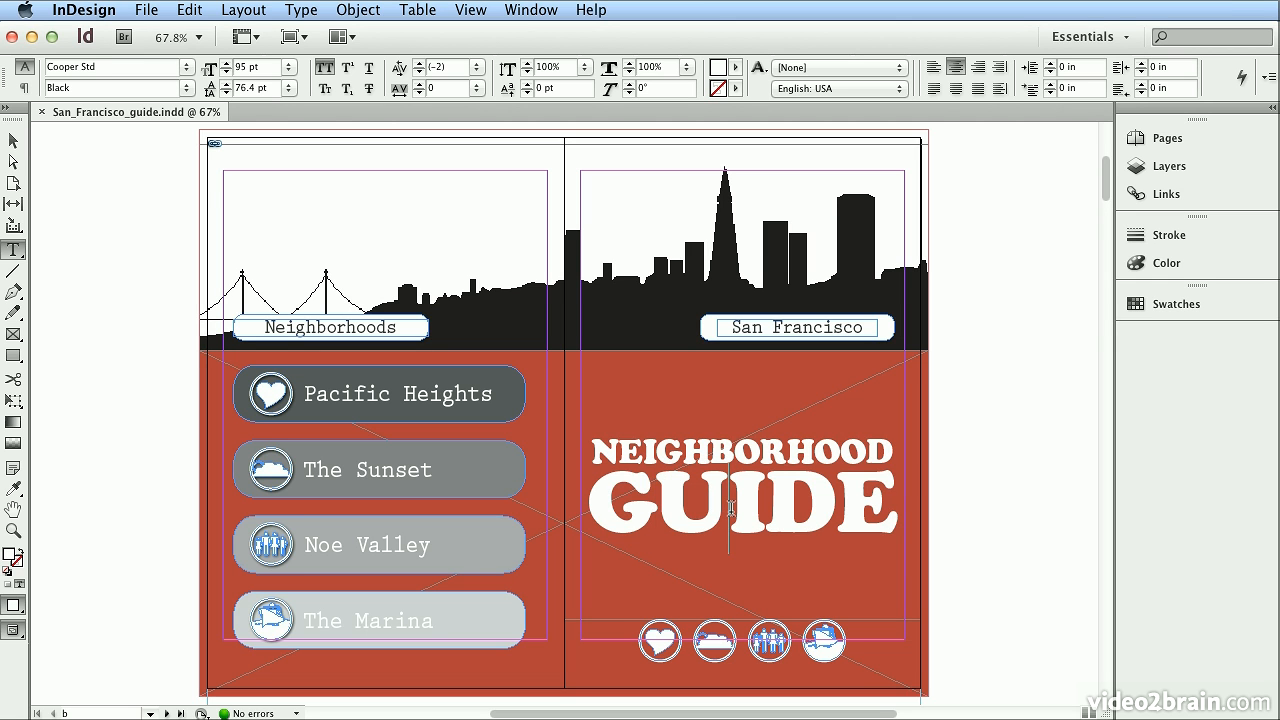
{"action": "double_click", "coordinate": [731, 508]}
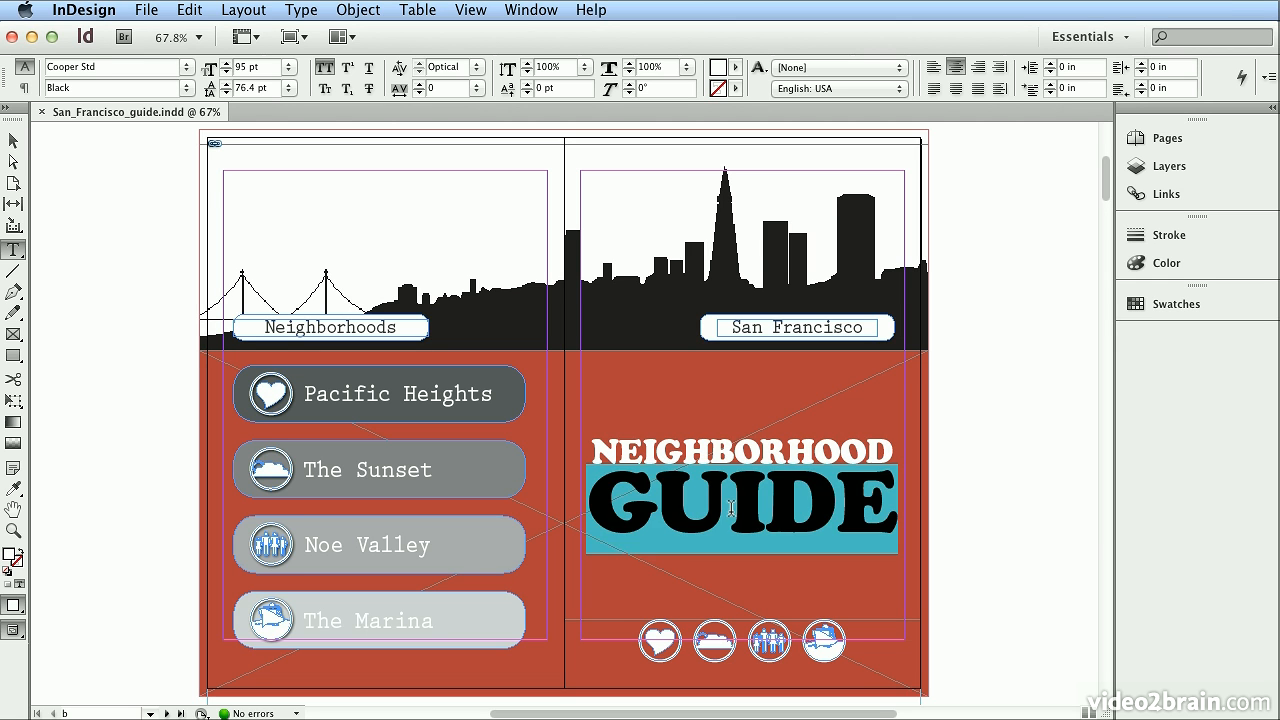
{"action": "type", "text": "TOUR"}
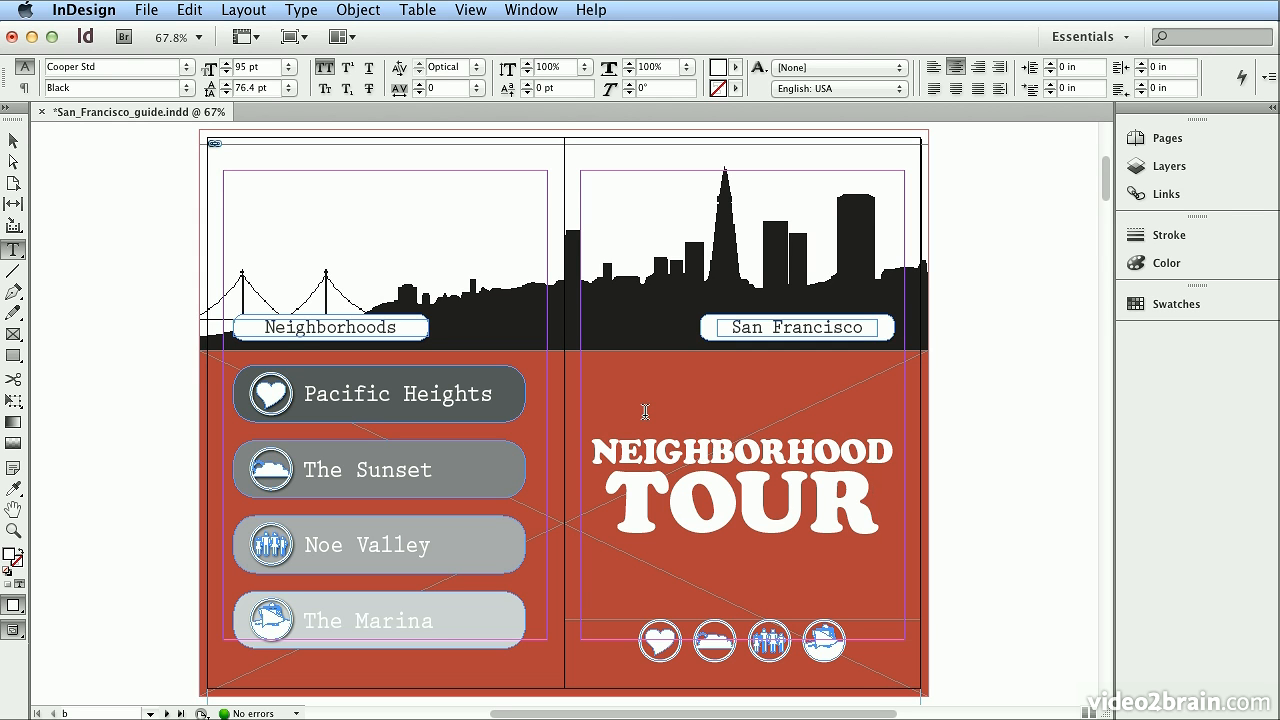
{"action": "type", "text": "V"}
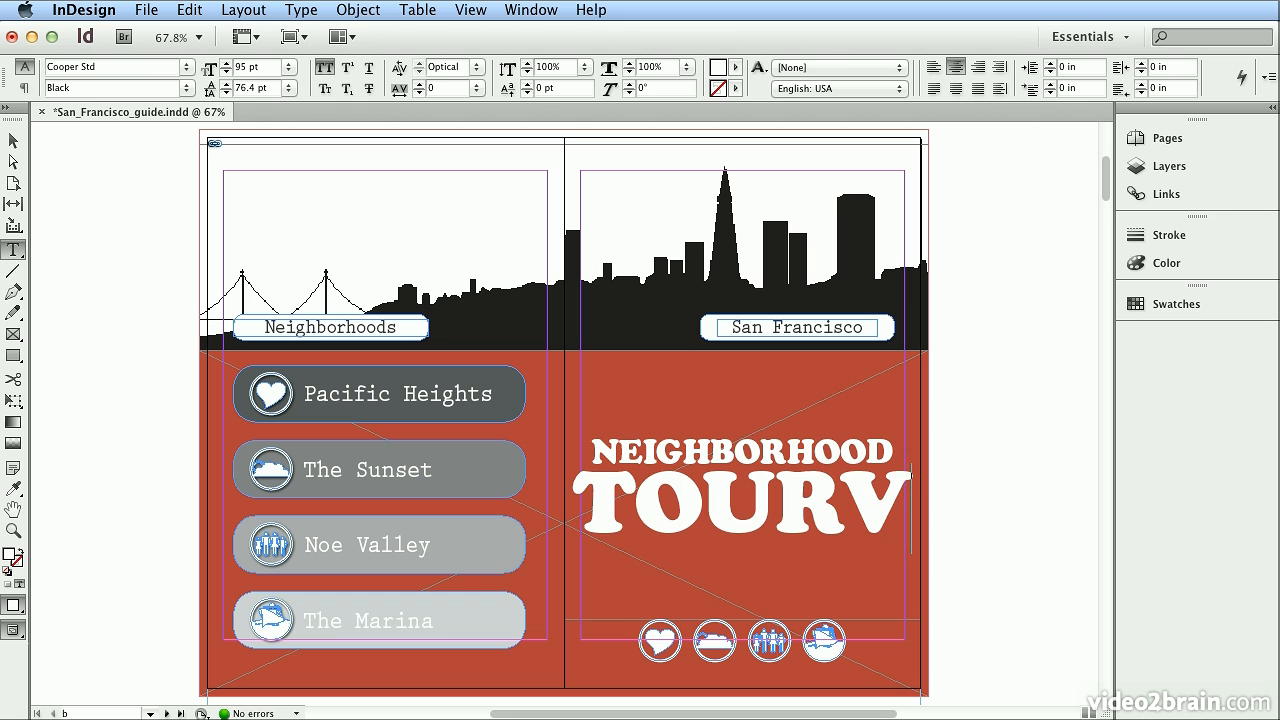
{"action": "key", "text": "BackSpace"}
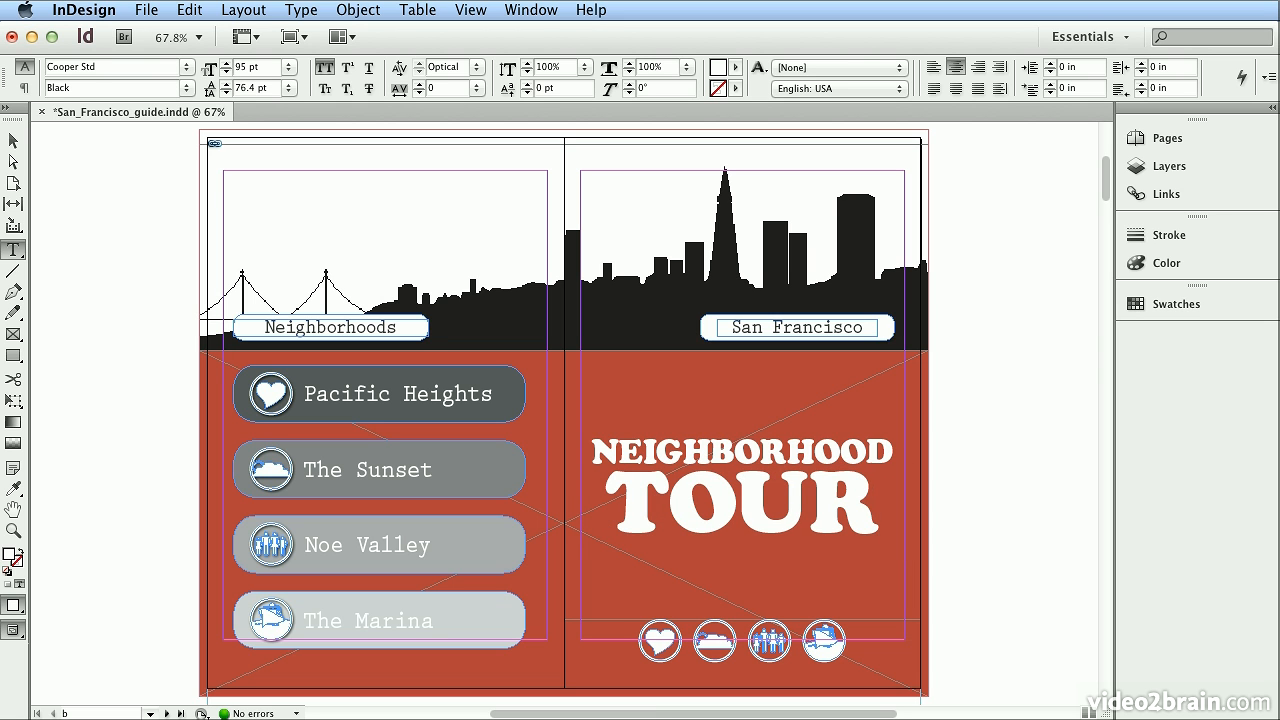
{"action": "key", "text": "Escape"}
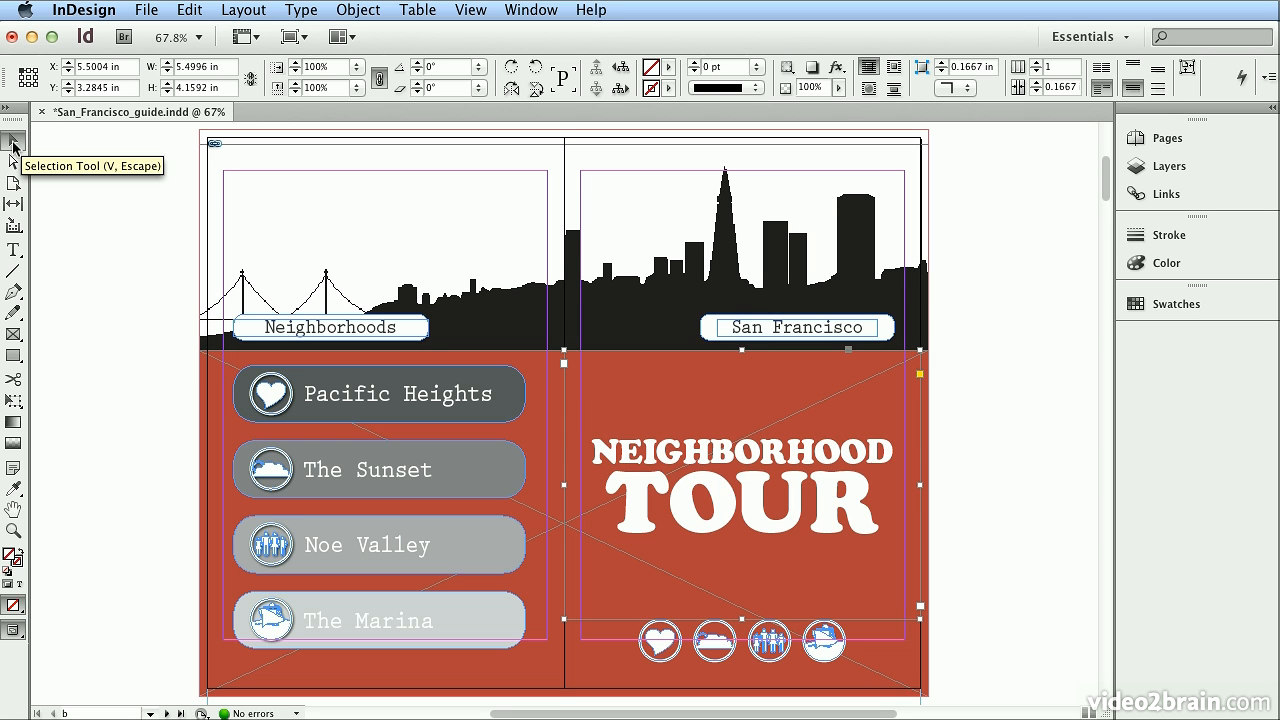
Place the text cursor in the cover word TOUR and pan the spread slightly with the Hand tool
{"action": "left_click", "coordinate": [14, 251]}
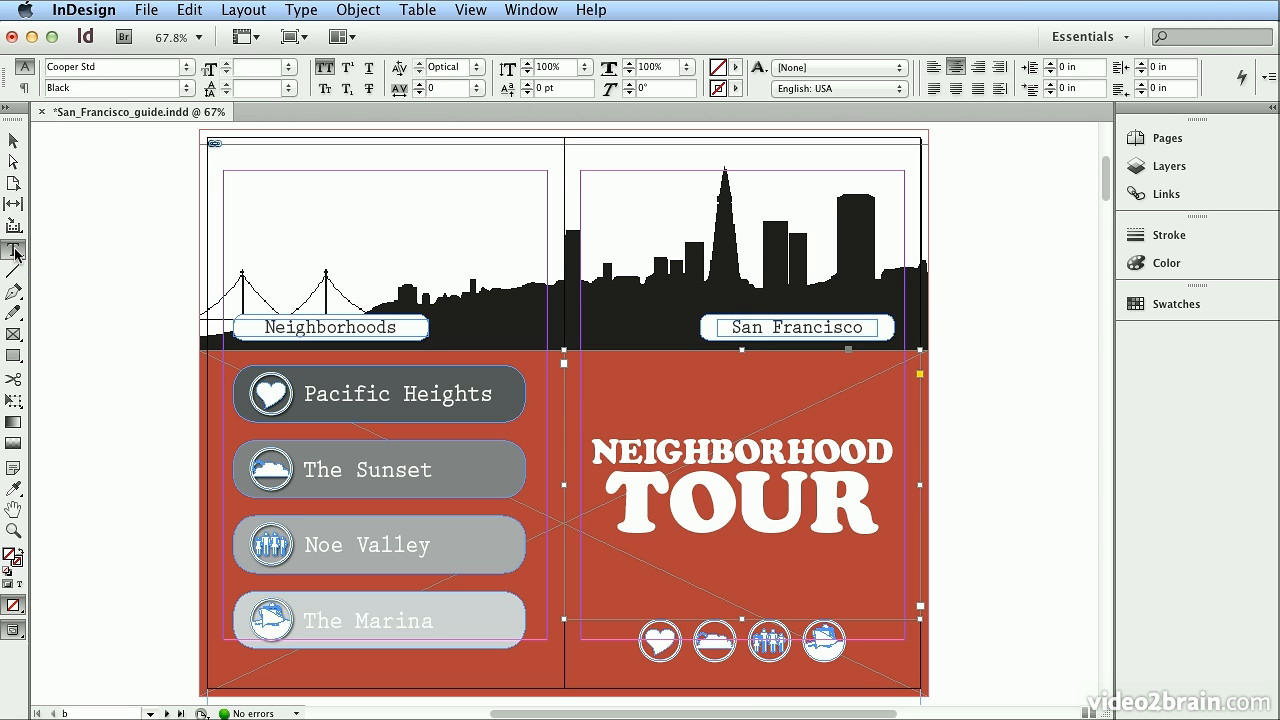
{"action": "left_click", "coordinate": [661, 491]}
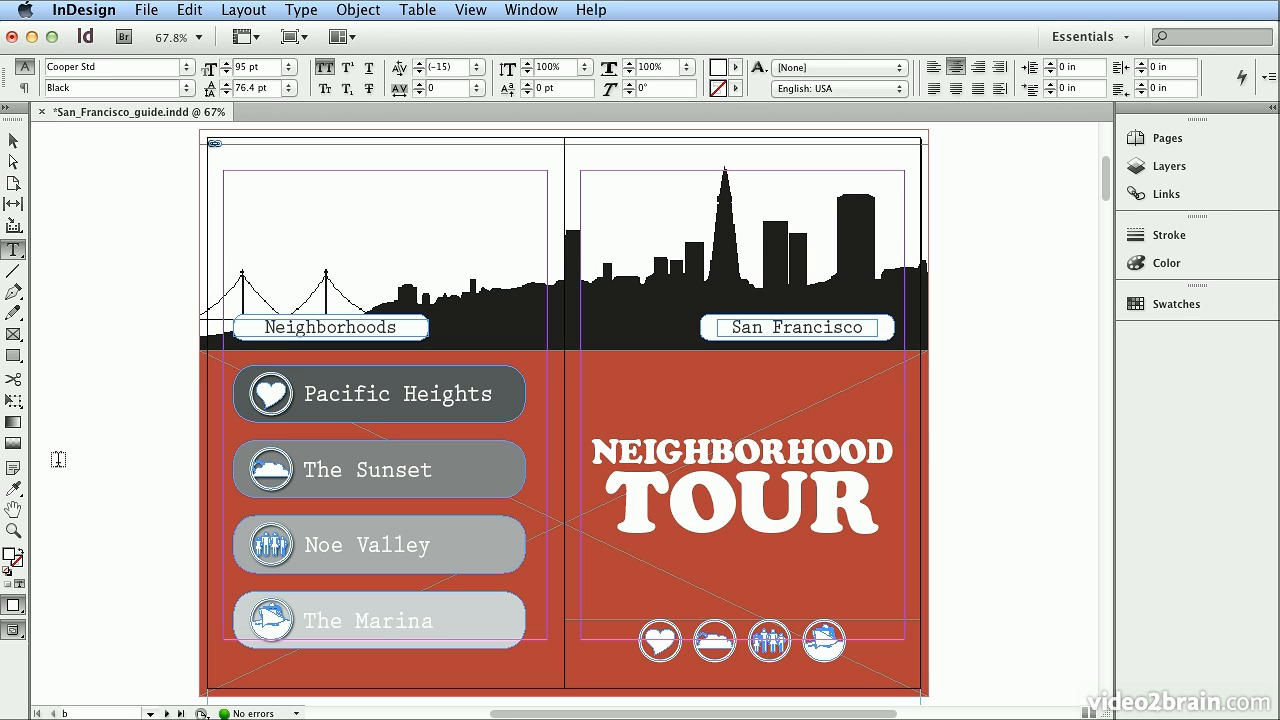
{"action": "left_click", "coordinate": [13, 511]}
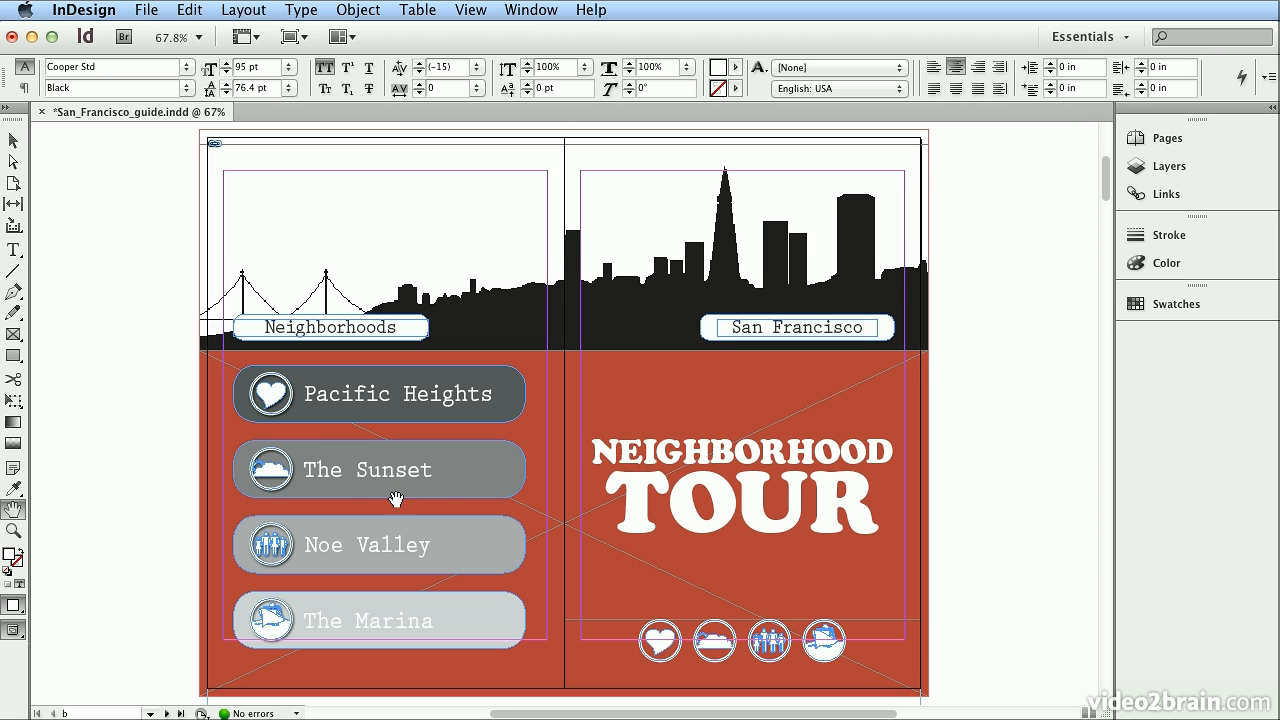
{"action": "mouse_move", "coordinate": [585, 503]}
{"action": "left_mouse_down"}
{"action": "mouse_move", "coordinate": [420, 490]}
{"action": "mouse_move", "coordinate": [623, 503]}
{"action": "mouse_move", "coordinate": [497, 511]}
{"action": "mouse_move", "coordinate": [565, 507]}
{"action": "left_mouse_up"}
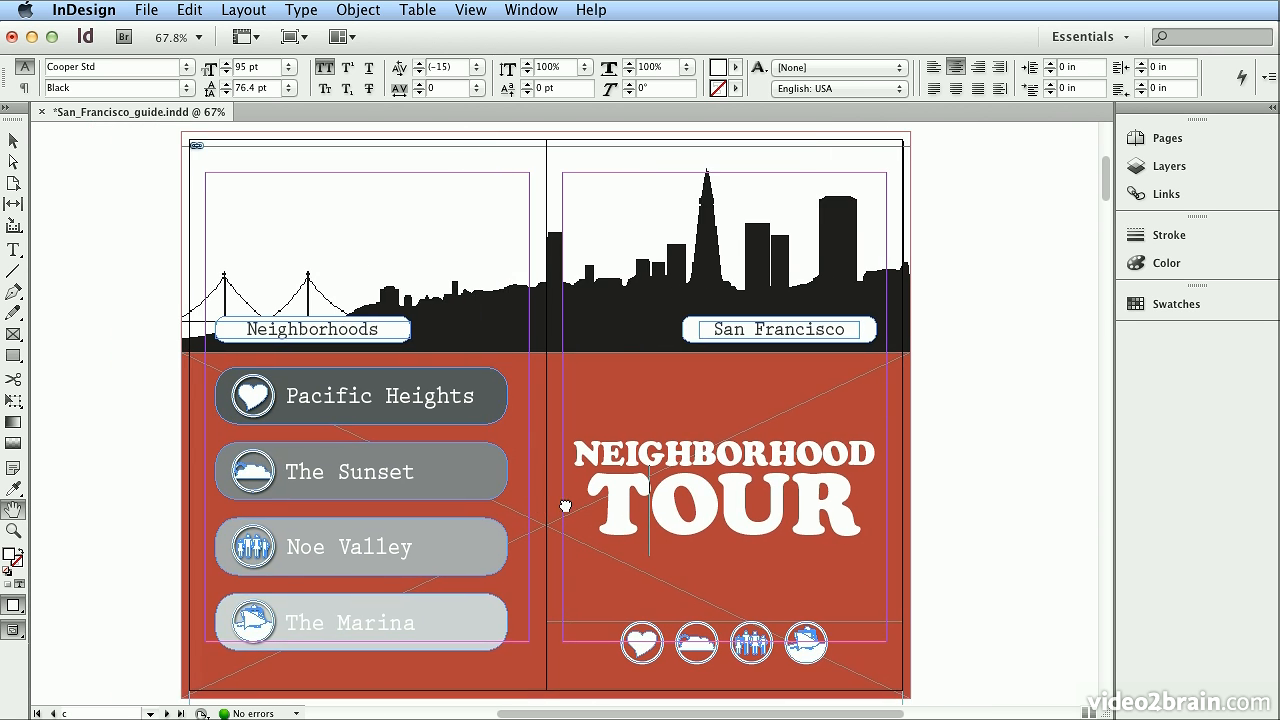
Zoom in closely on the ship icon below the cover title with the Zoom tool
{"action": "left_click", "coordinate": [13, 531]}
{"action": "left_click", "coordinate": [689, 511]}
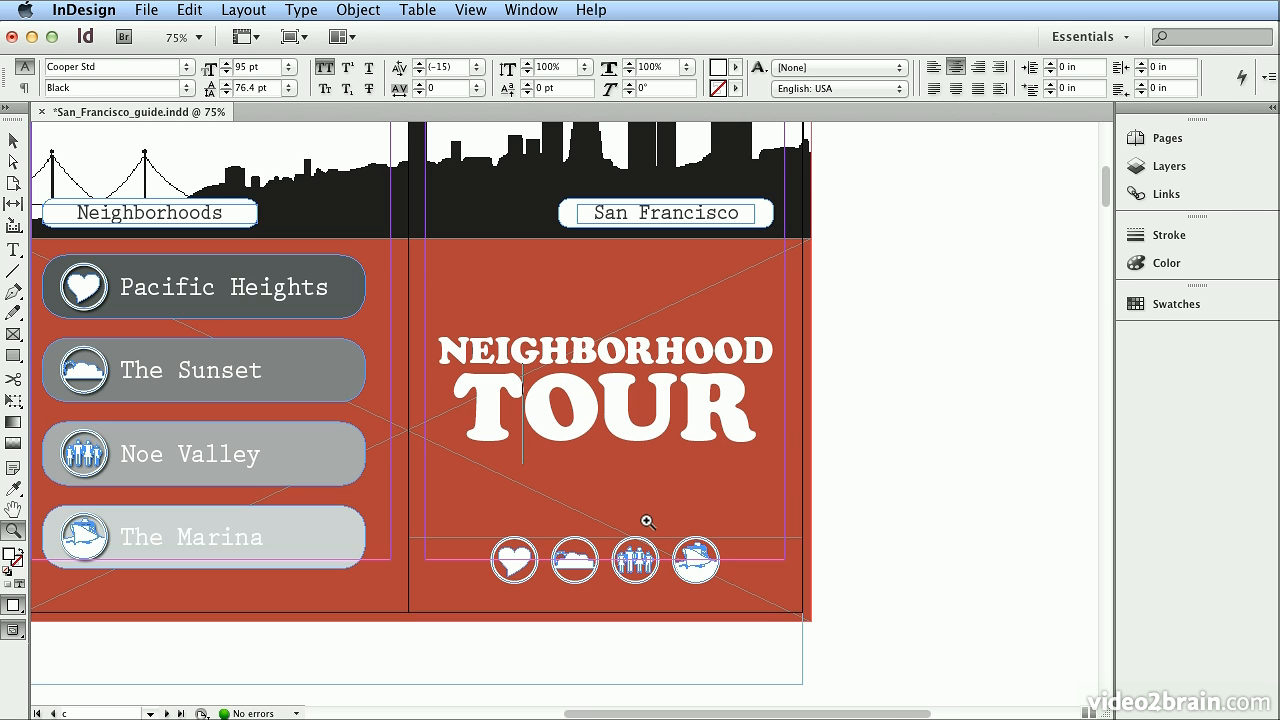
{"action": "left_click_drag", "start_coordinate": [651, 517], "coordinate": [748, 603]}
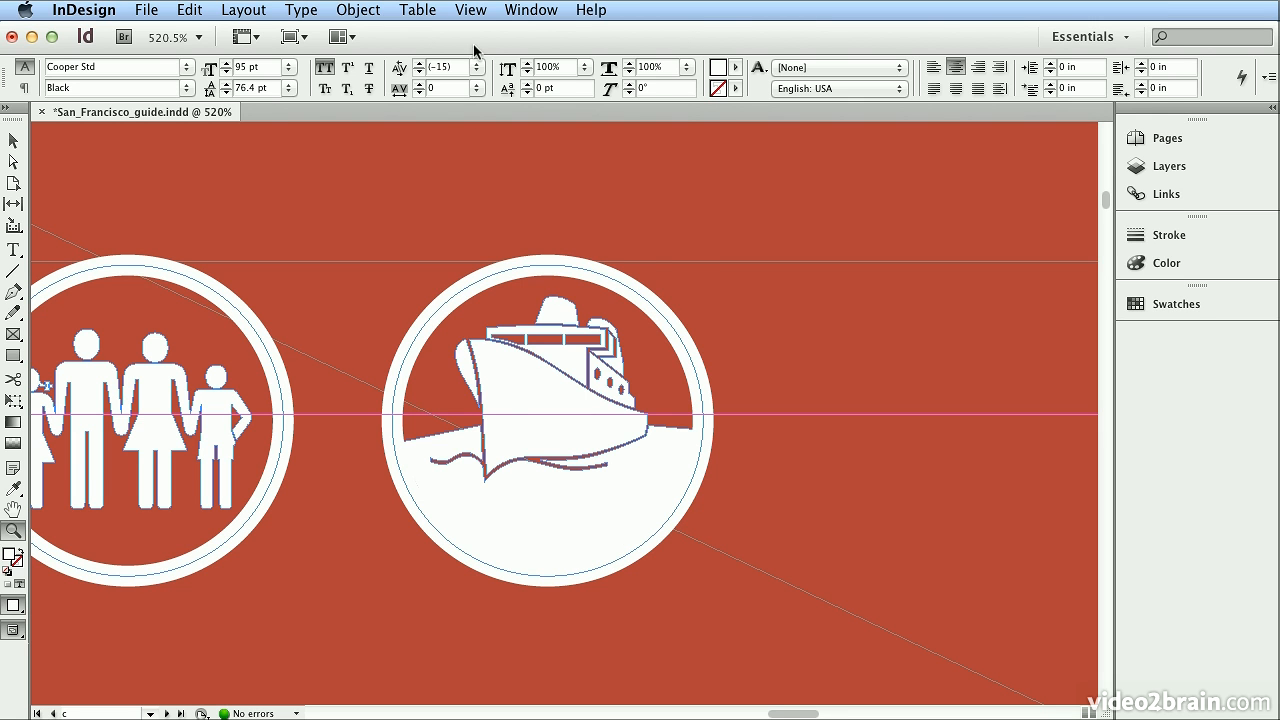
Fit the page and finally the whole spread in the window, leaving text editing with the Selection tool active
{"action": "left_click", "coordinate": [469, 11]}
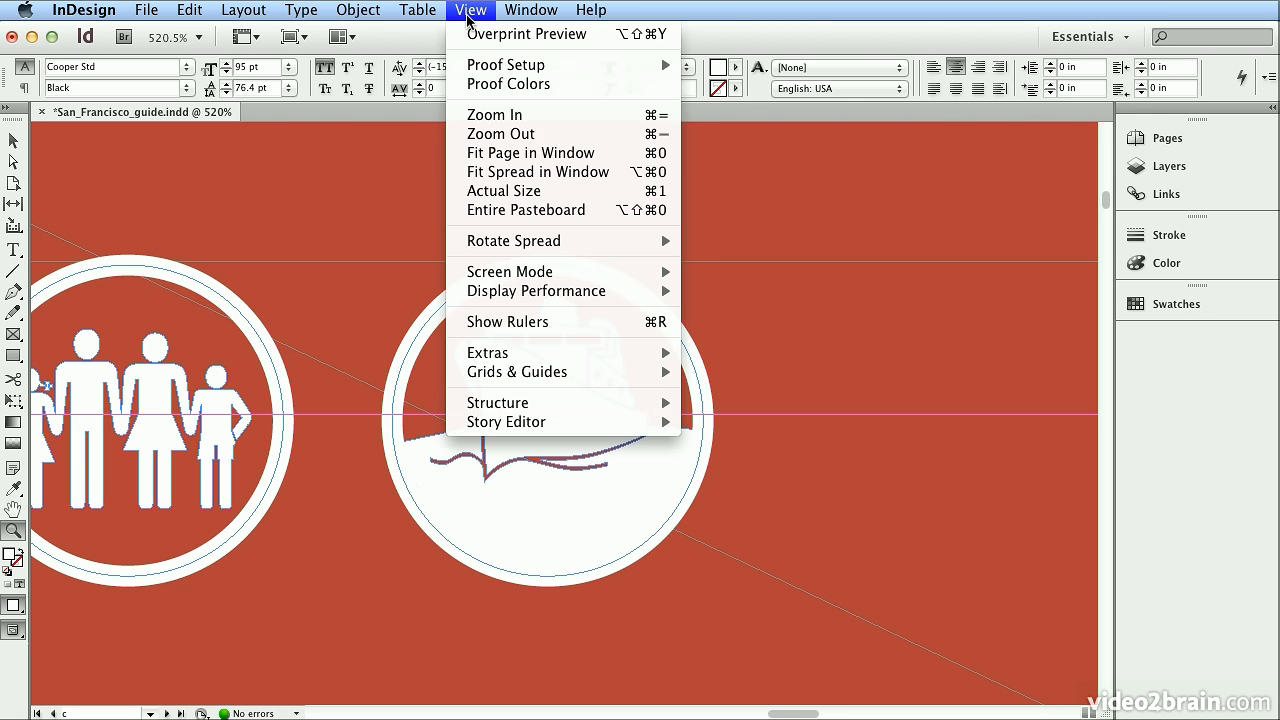
{"action": "left_click", "coordinate": [481, 155]}
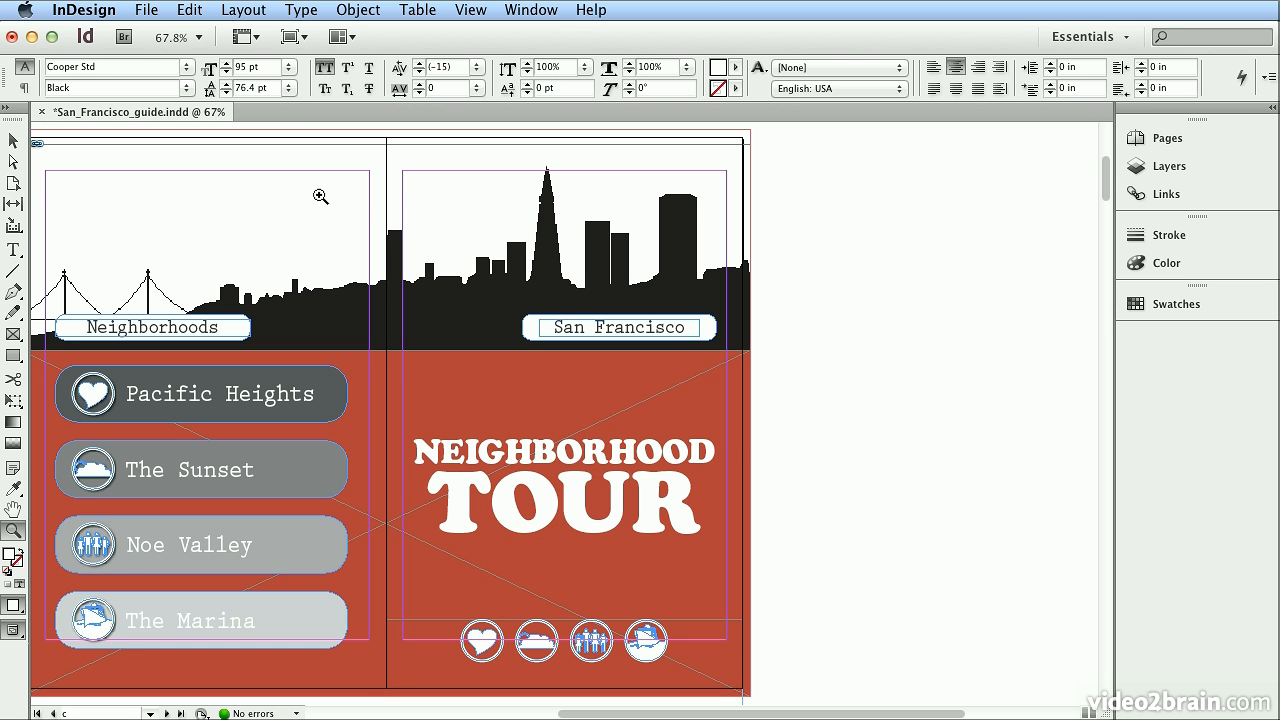
{"action": "left_click", "coordinate": [468, 10]}
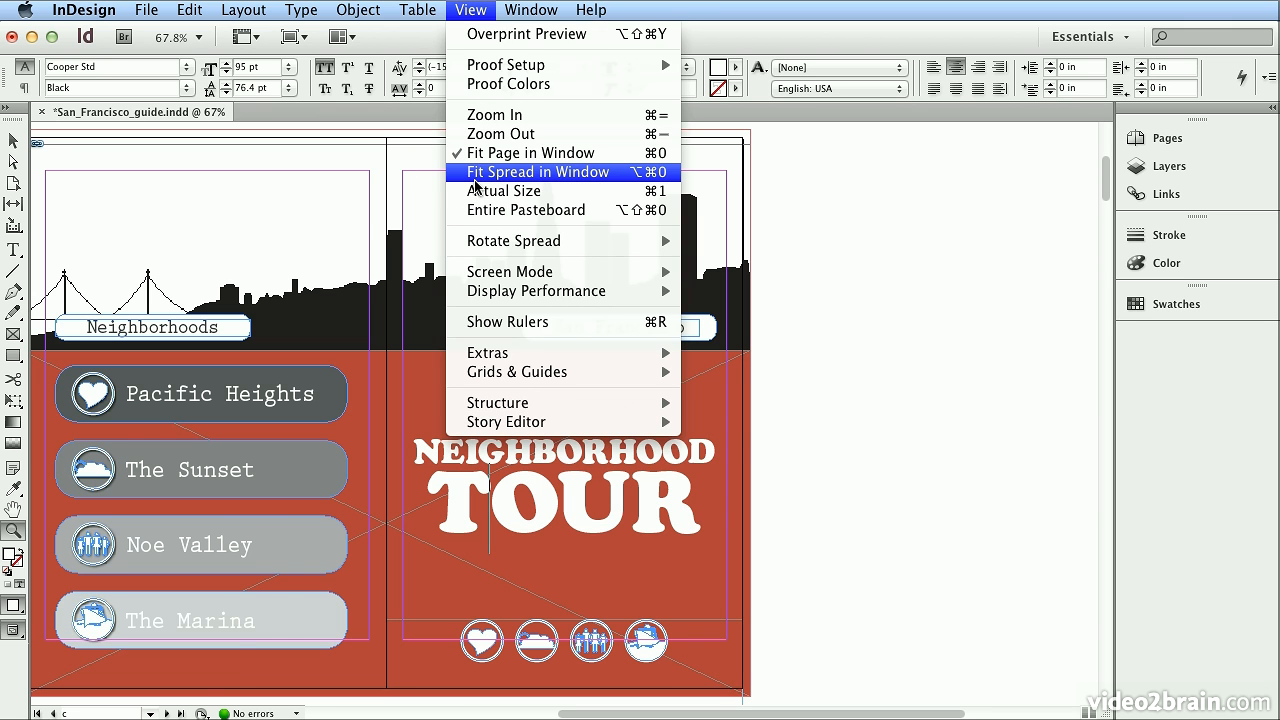
{"action": "left_click", "coordinate": [475, 176]}
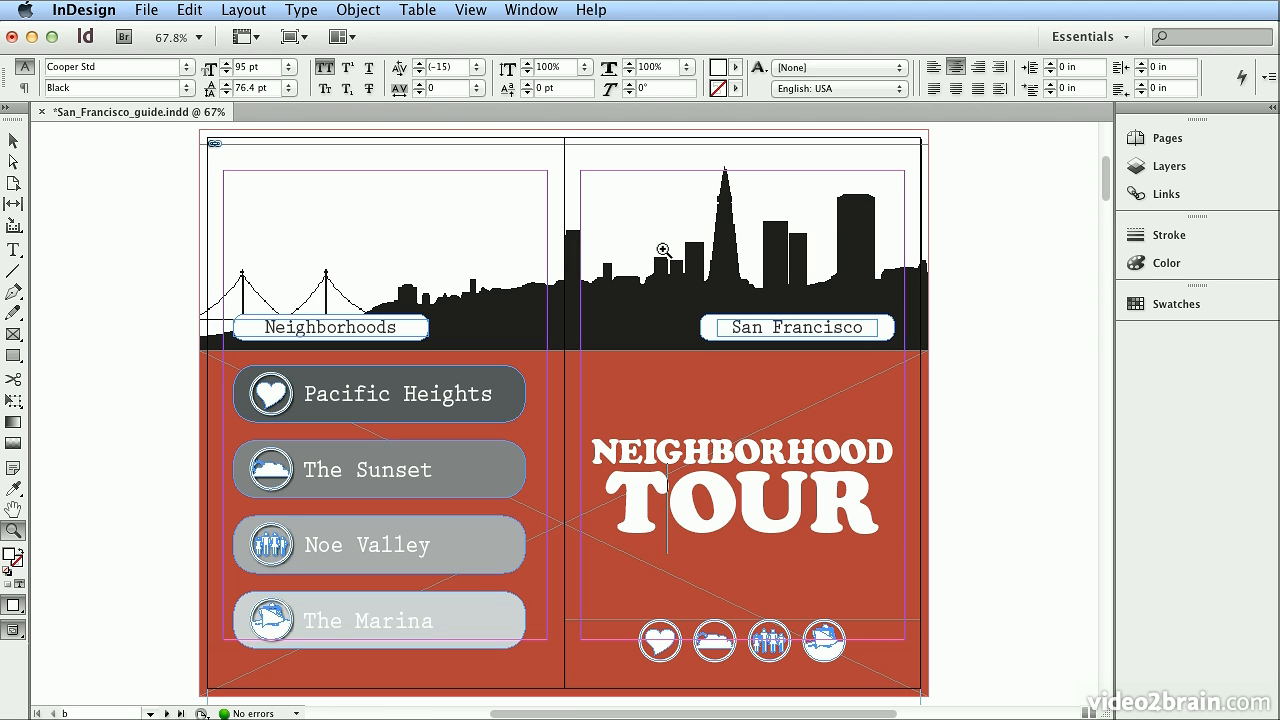
{"action": "left_click", "coordinate": [11, 143]}
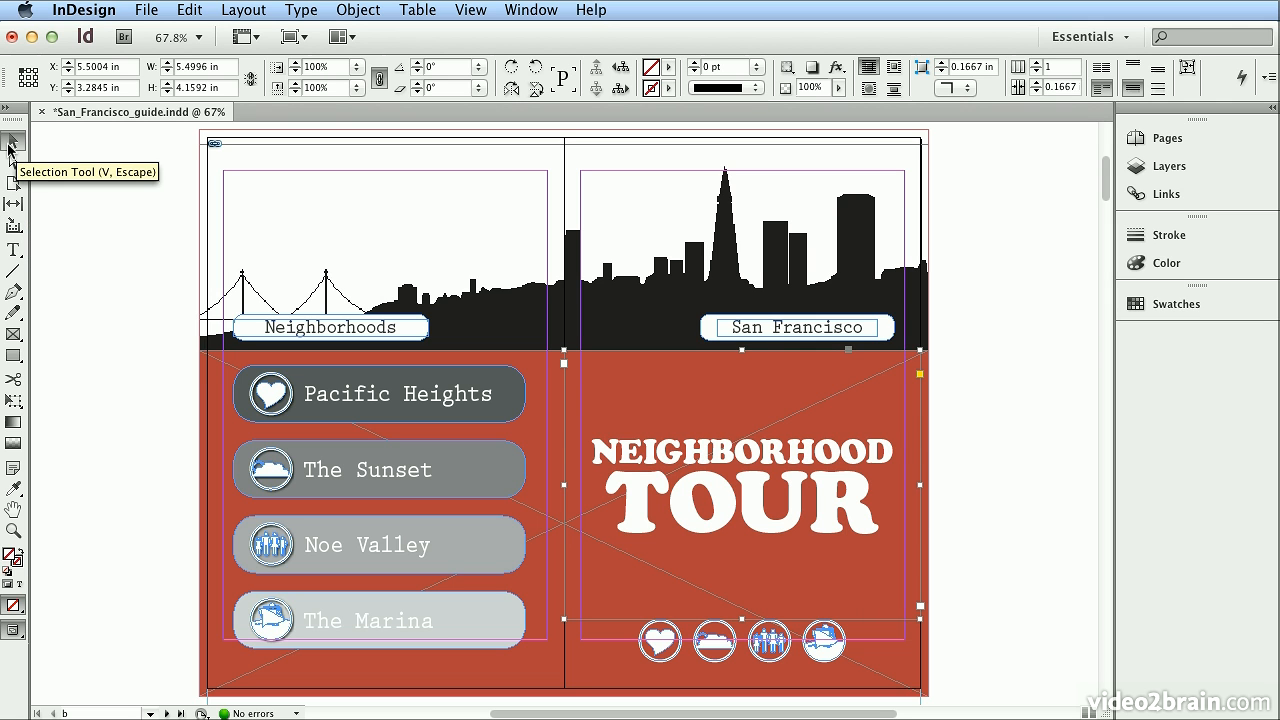
Examine the hidden tool variants grouped with the Type tool and the Pen tool
{"action": "left_click", "coordinate": [20, 262]}
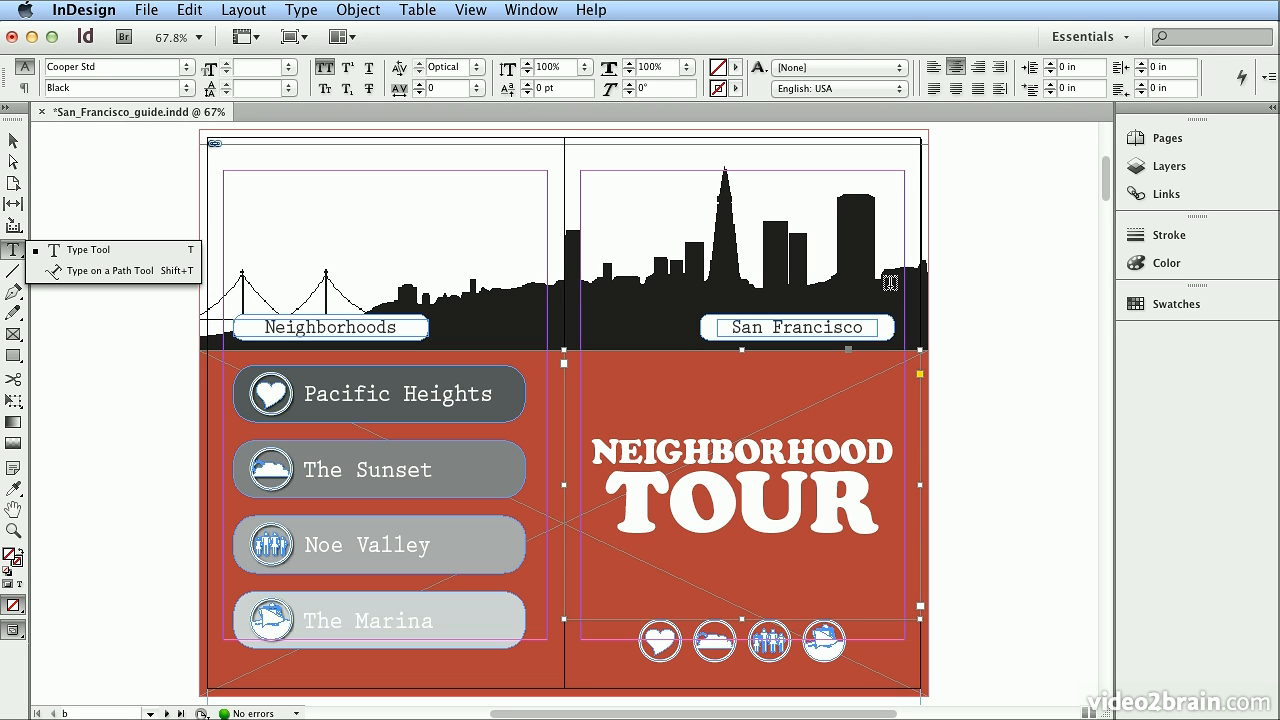
{"action": "left_click", "coordinate": [188, 259]}
{"action": "left_click", "coordinate": [15, 295]}
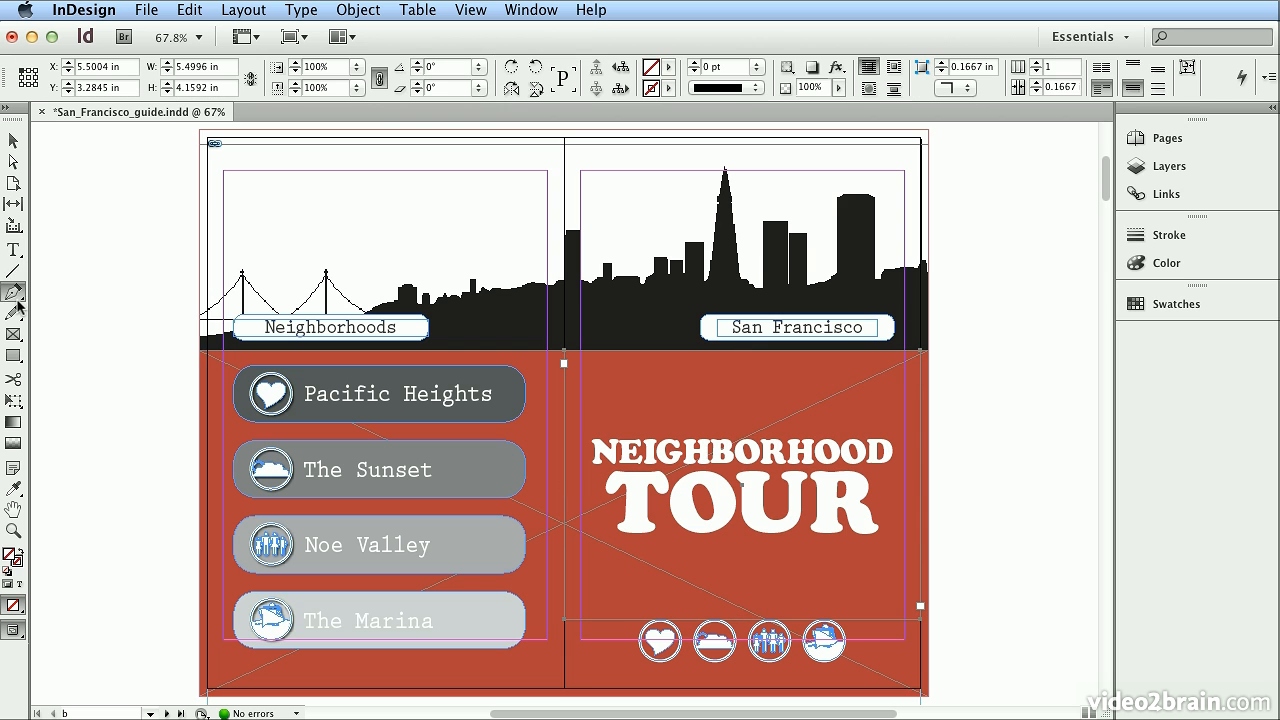
{"action": "left_click", "coordinate": [15, 293]}
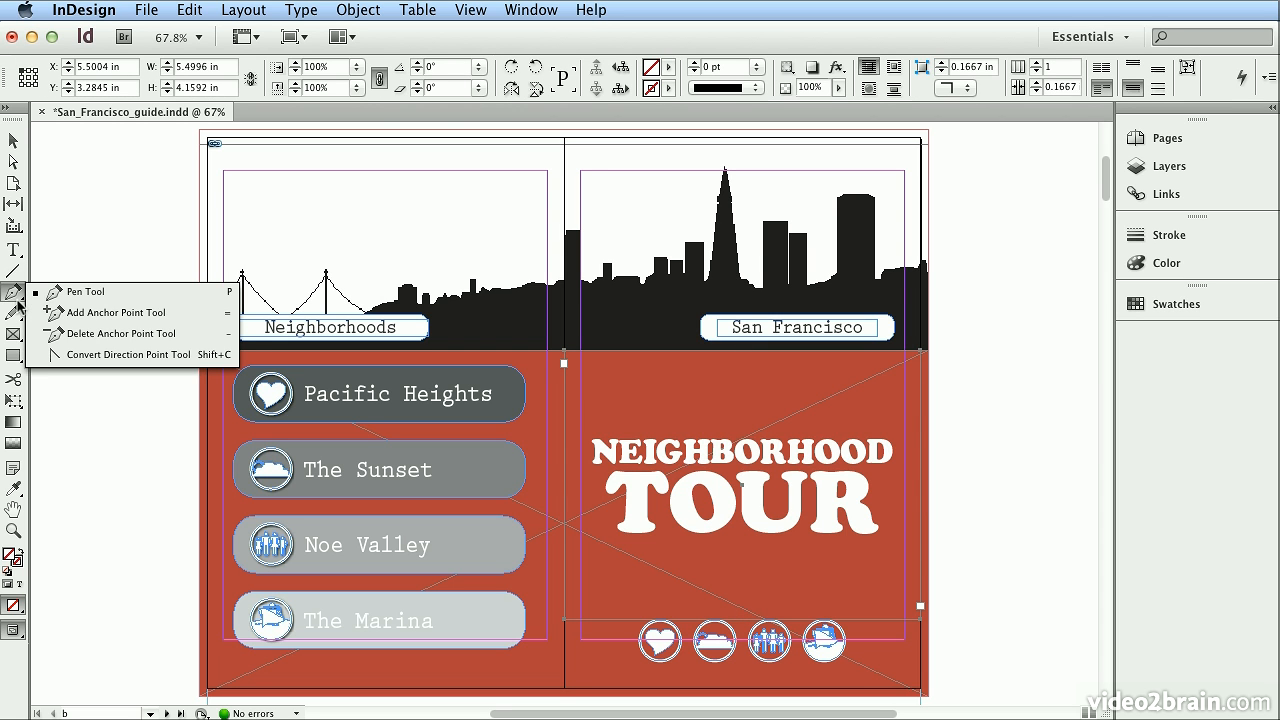
{"action": "left_click", "coordinate": [17, 300]}
{"action": "left_click", "coordinate": [17, 294]}
{"action": "left_click", "coordinate": [18, 304]}
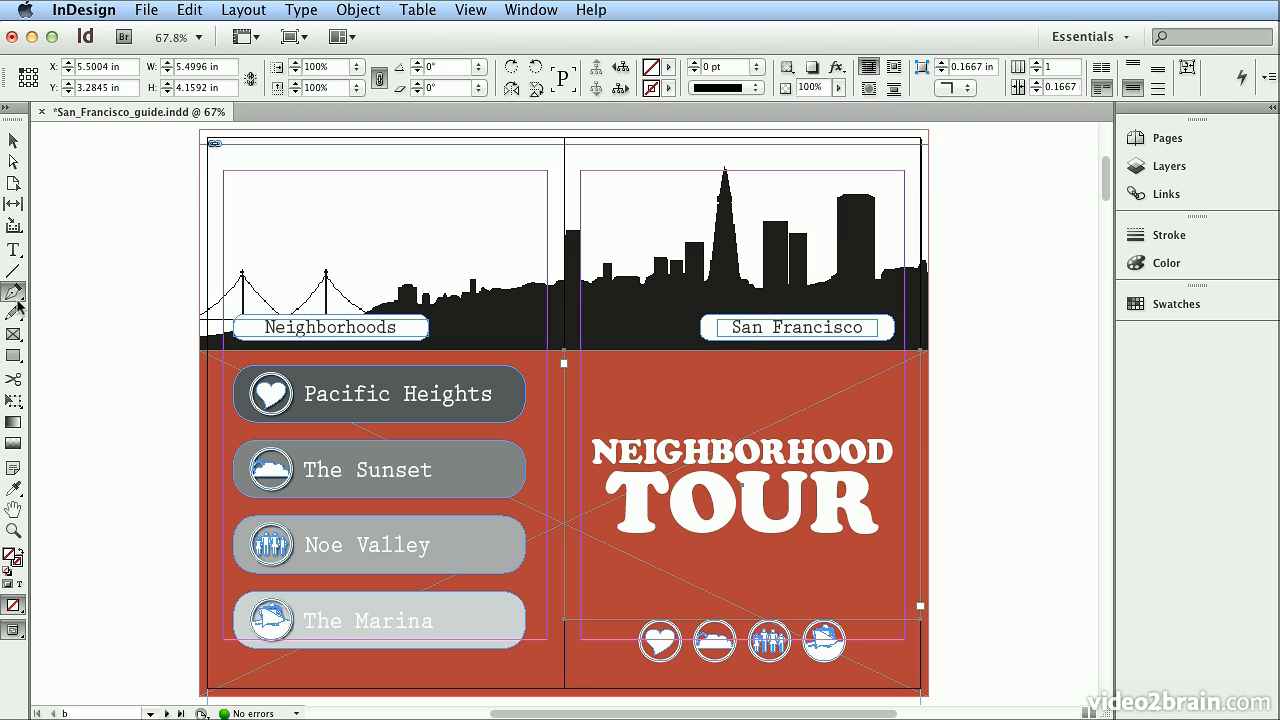
Examine the variants of the Eyedropper, Rectangle and Rectangle Frame tools, and return to the Selection tool with nothing selected
{"action": "left_click", "coordinate": [18, 490]}
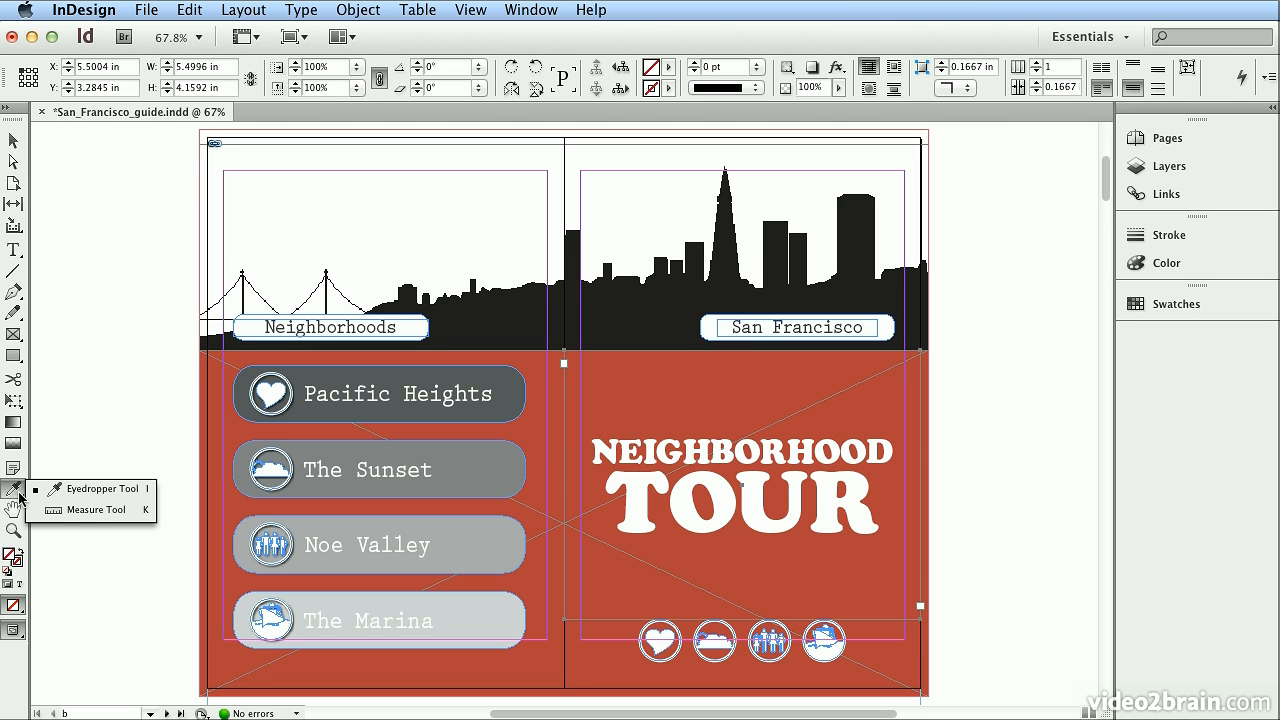
{"action": "left_click", "coordinate": [19, 494]}
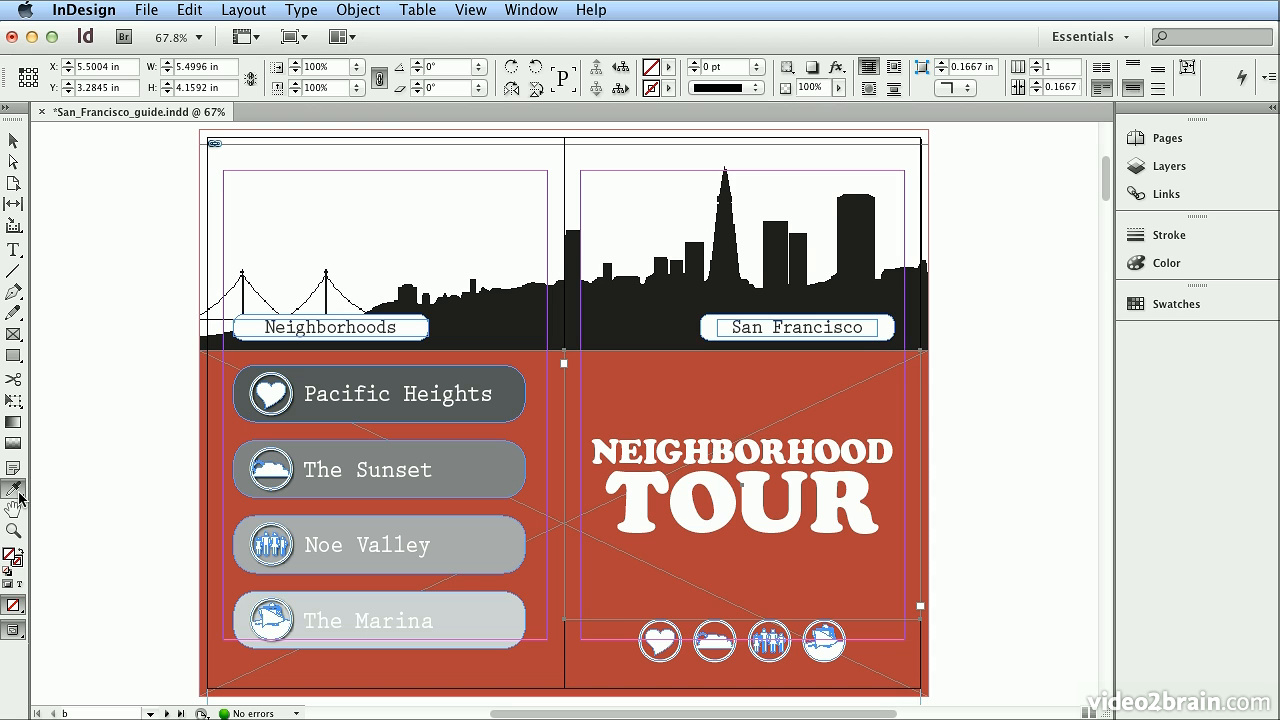
{"action": "left_click", "coordinate": [10, 358]}
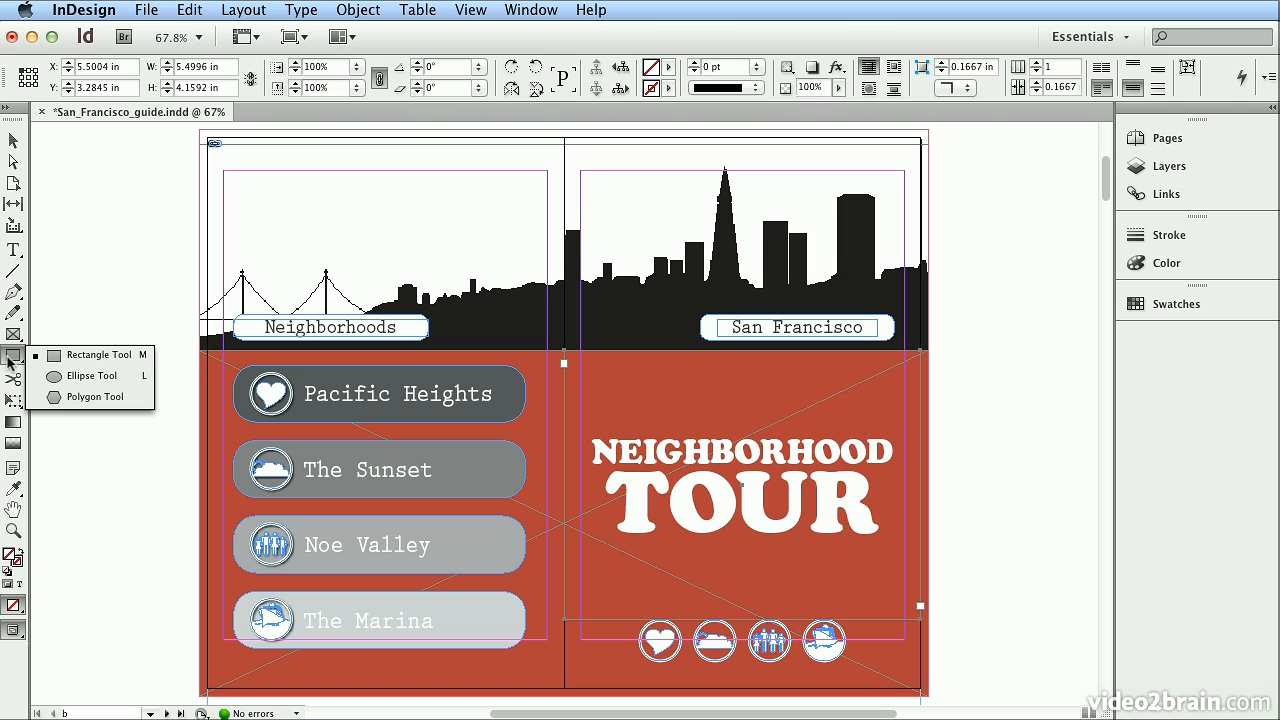
{"action": "left_click", "coordinate": [13, 336]}
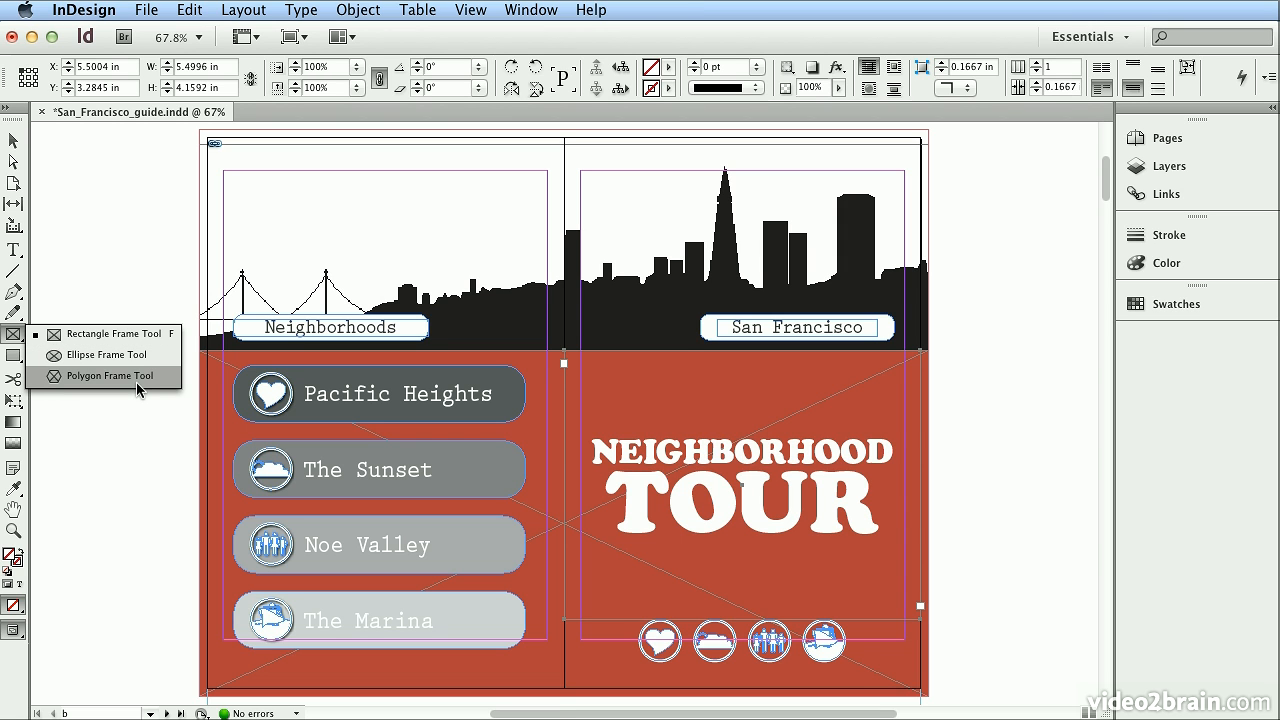
{"action": "left_click", "coordinate": [40, 336]}
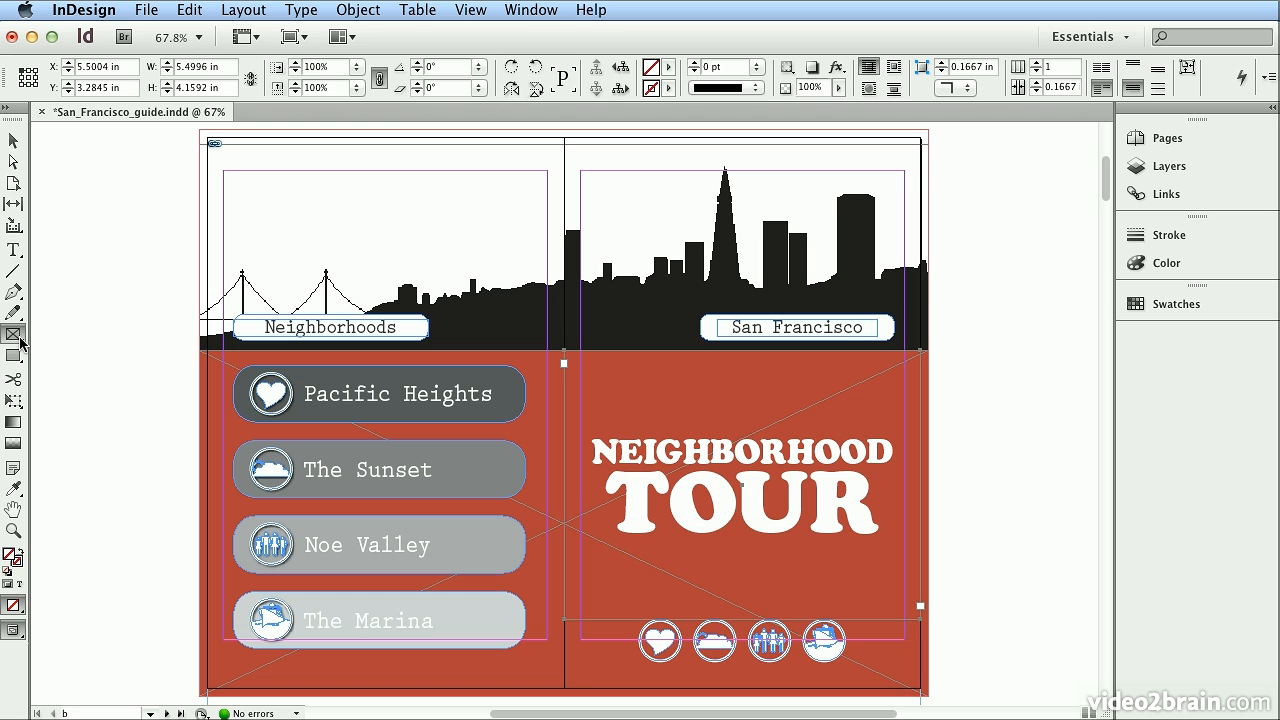
{"action": "left_click", "coordinate": [13, 140]}
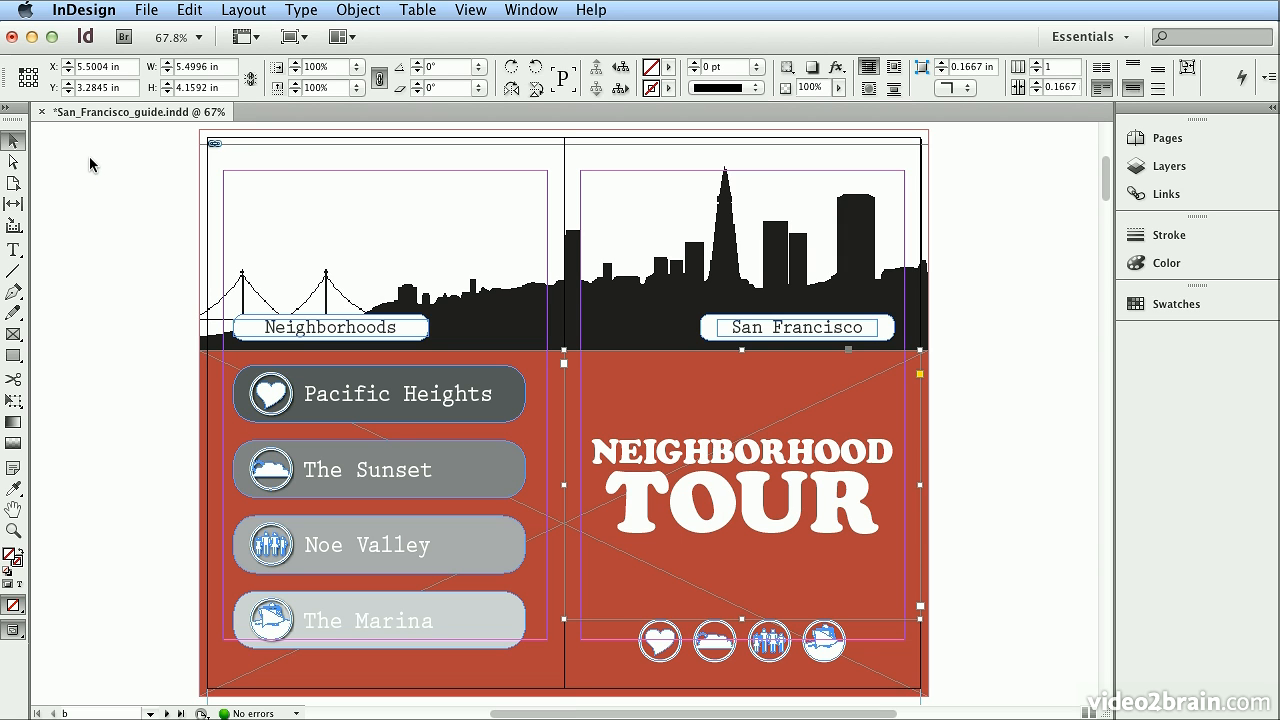
{"action": "left_click", "coordinate": [82, 234]}
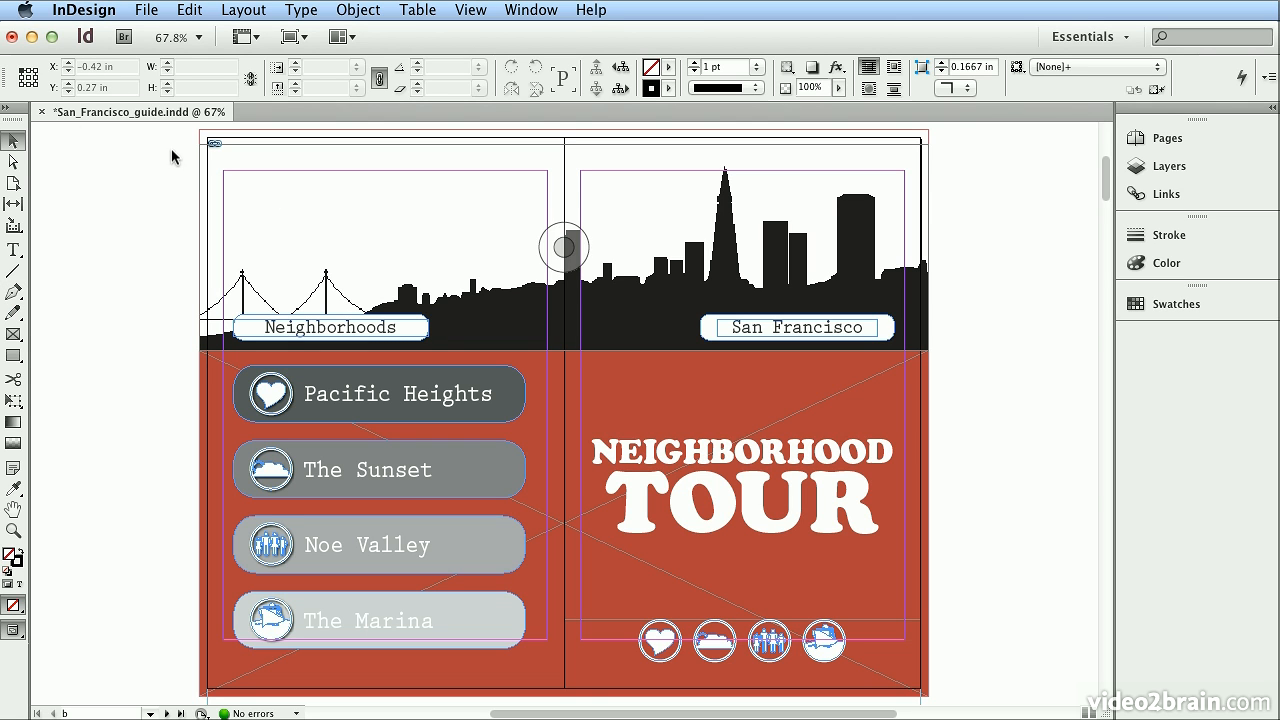
Try the two-column layout of the toolbox and return it to a single column
{"action": "left_click", "coordinate": [6, 111]}
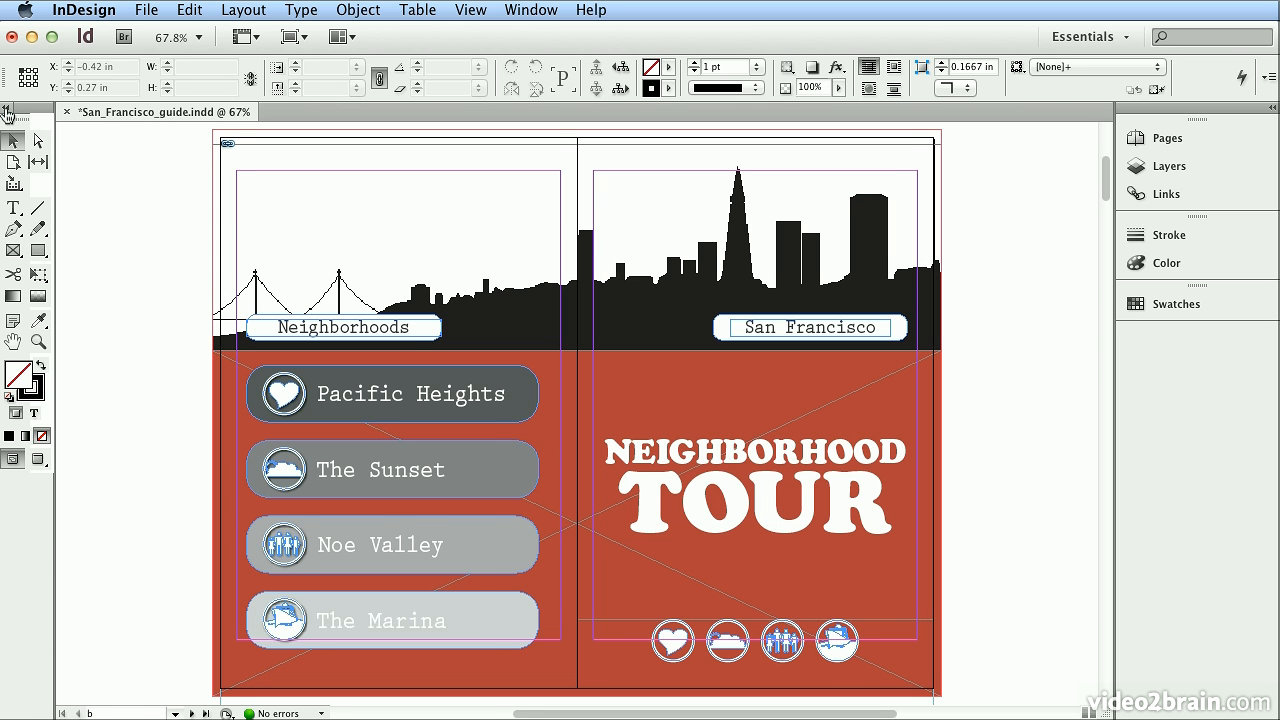
{"action": "left_click", "coordinate": [6, 111]}
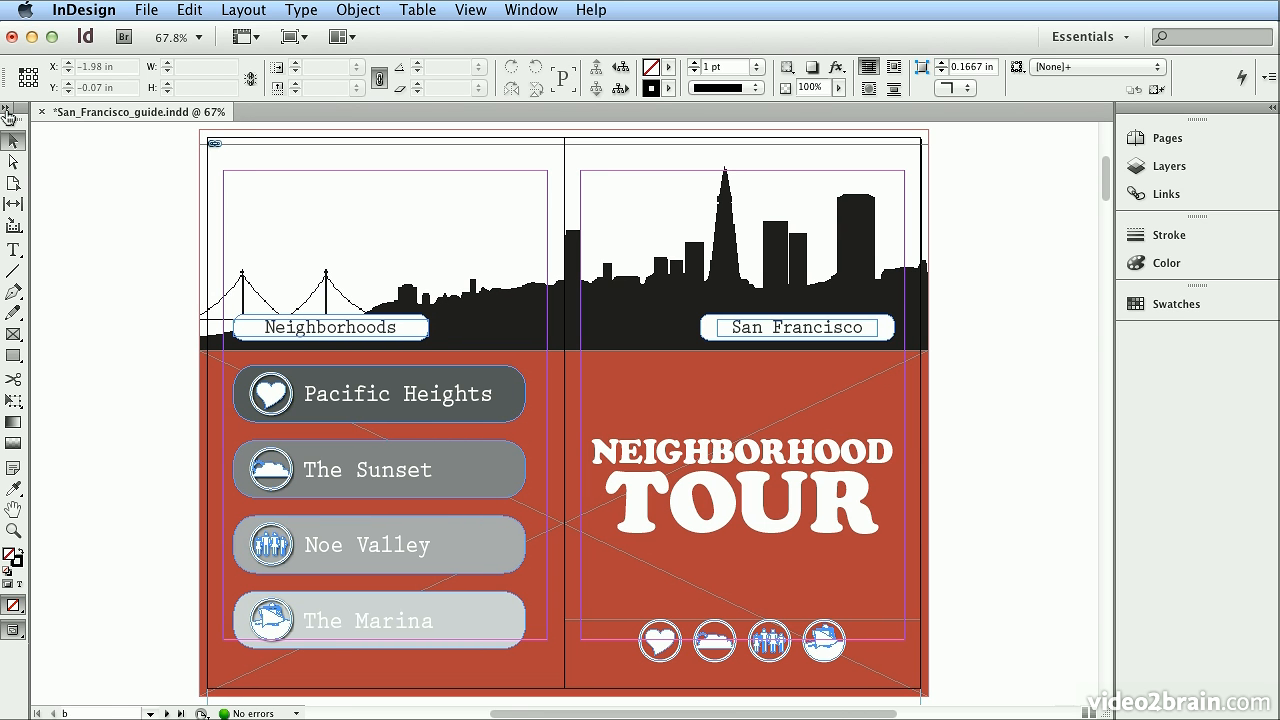
{"action": "left_click", "coordinate": [6, 111]}
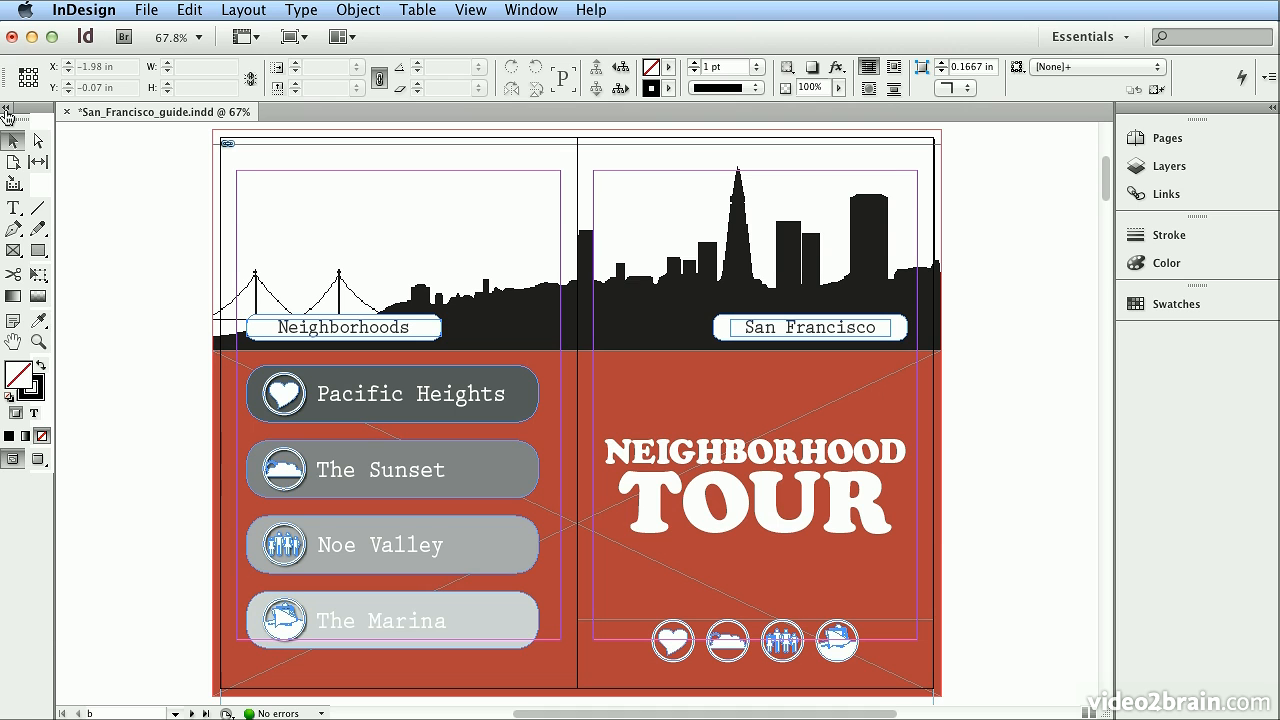
{"action": "left_click", "coordinate": [6, 111]}
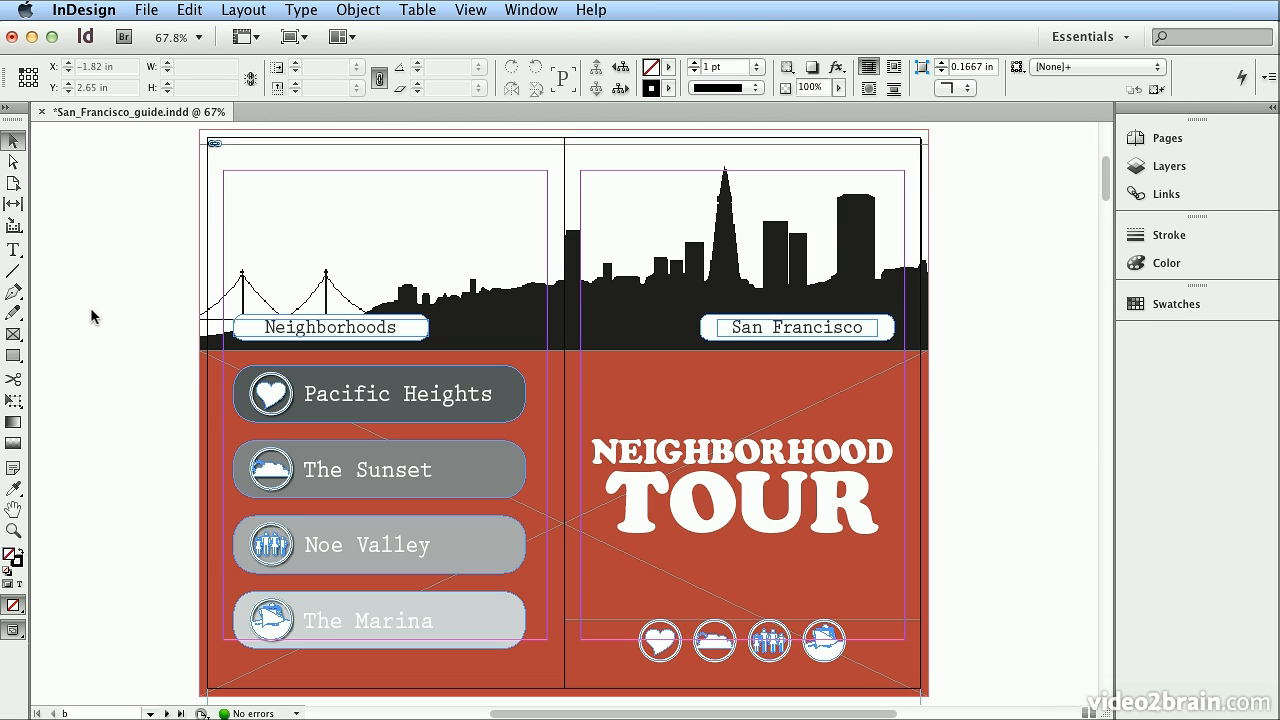
Try out the Ellipse, Shear and Free Transform tools in turn and return to the Selection tool
{"action": "key", "text": "l"}
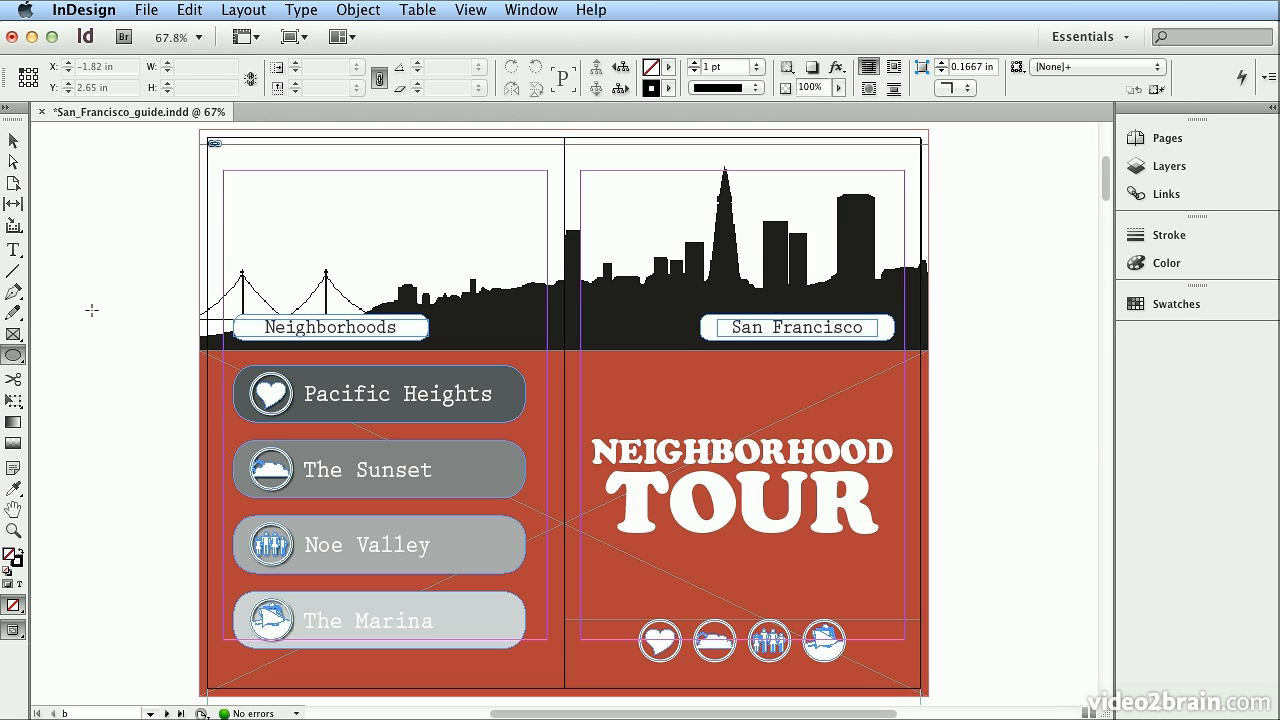
{"action": "key", "text": "o"}
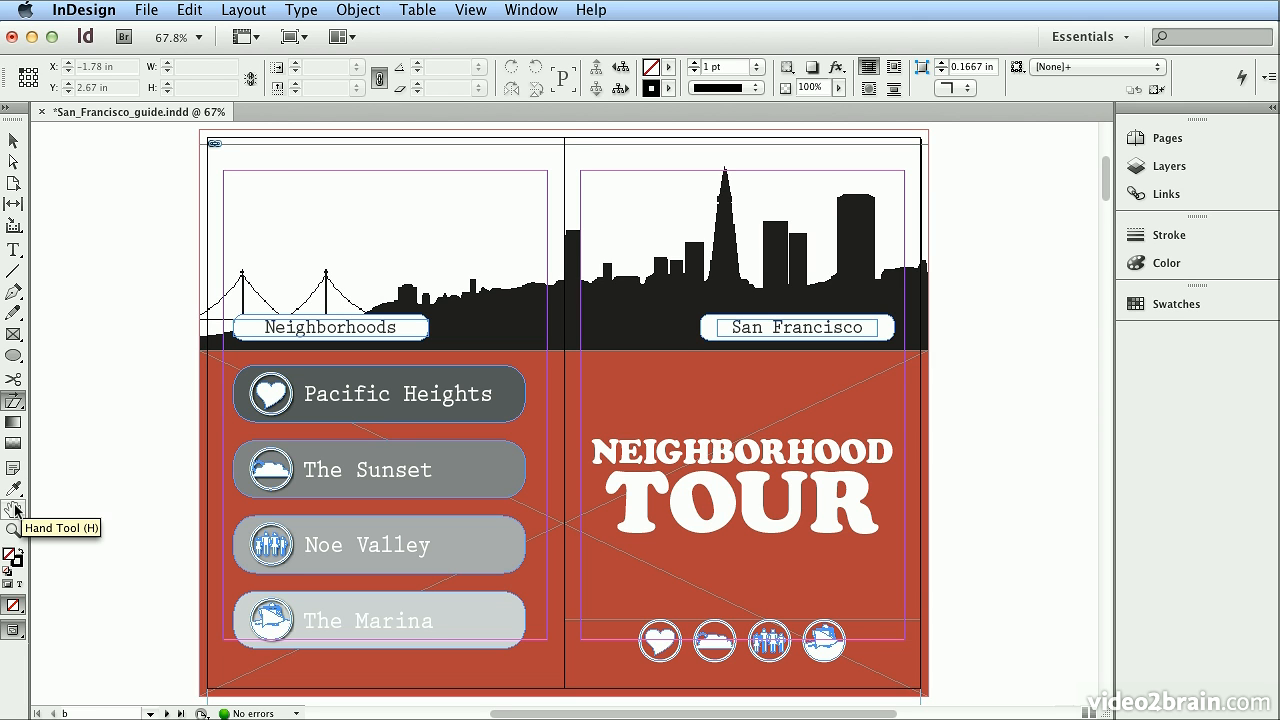
{"action": "key", "text": "e"}
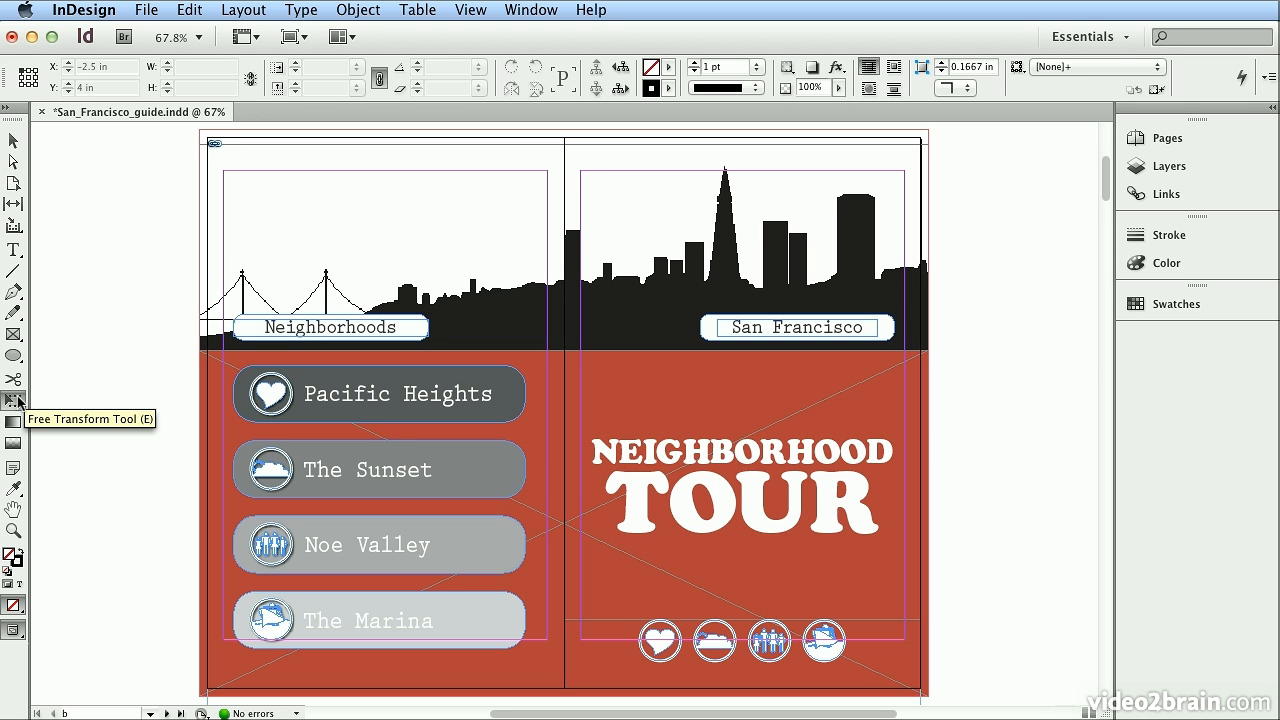
{"action": "key", "text": "l"}
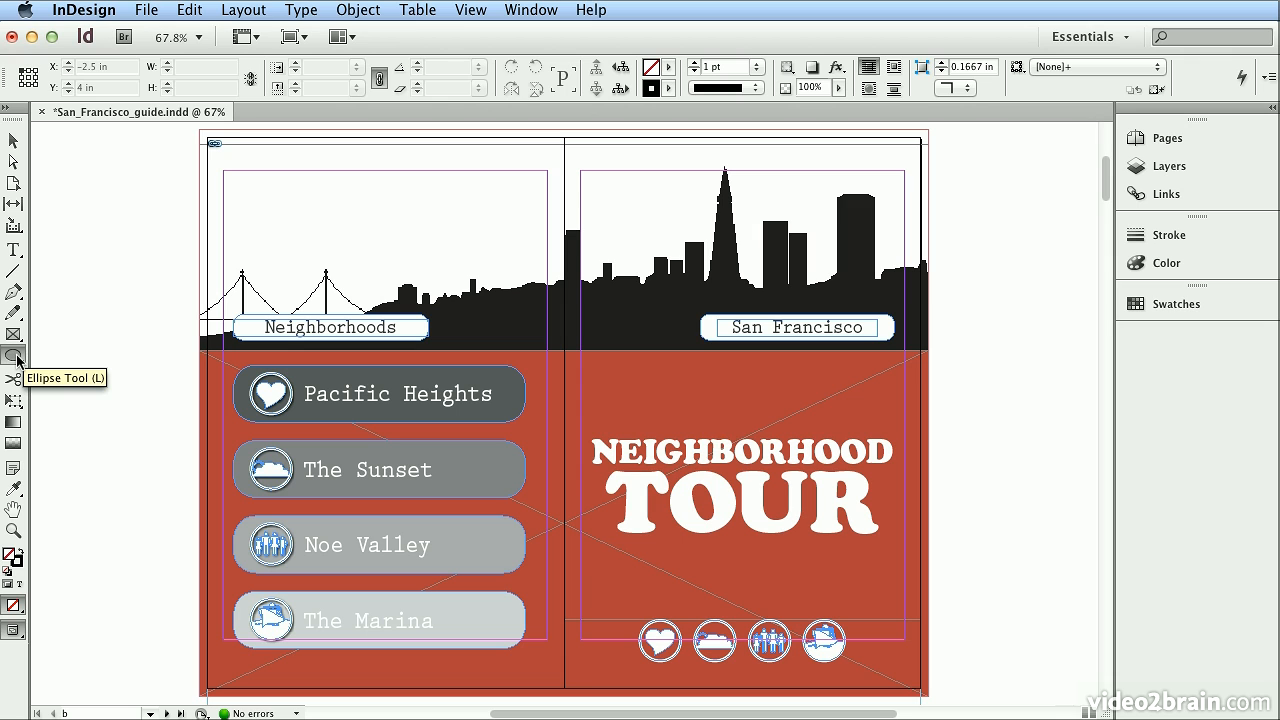
{"action": "key", "text": "e"}
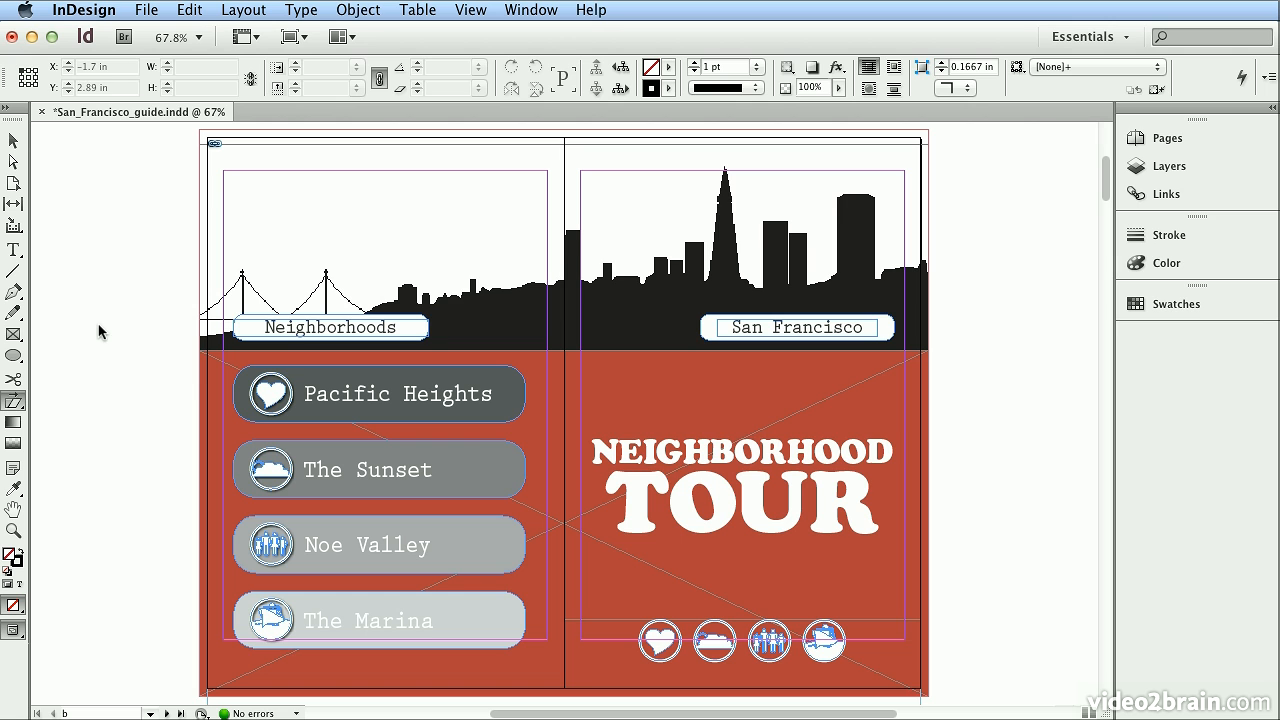
{"action": "left_click", "coordinate": [14, 141]}
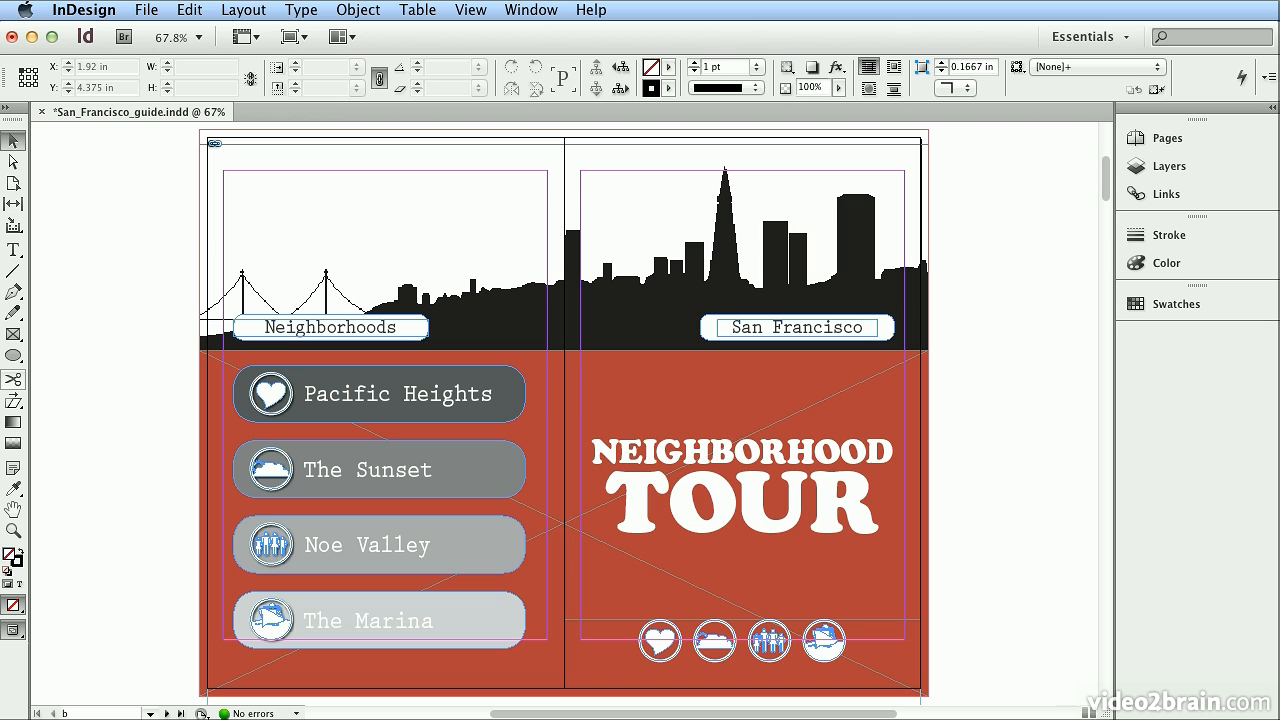
Review the tool variants grouped under Type, Pen and Pencil, ending with the Selection tool active
{"action": "left_click", "coordinate": [10, 254]}
{"action": "left_click", "coordinate": [9, 256]}
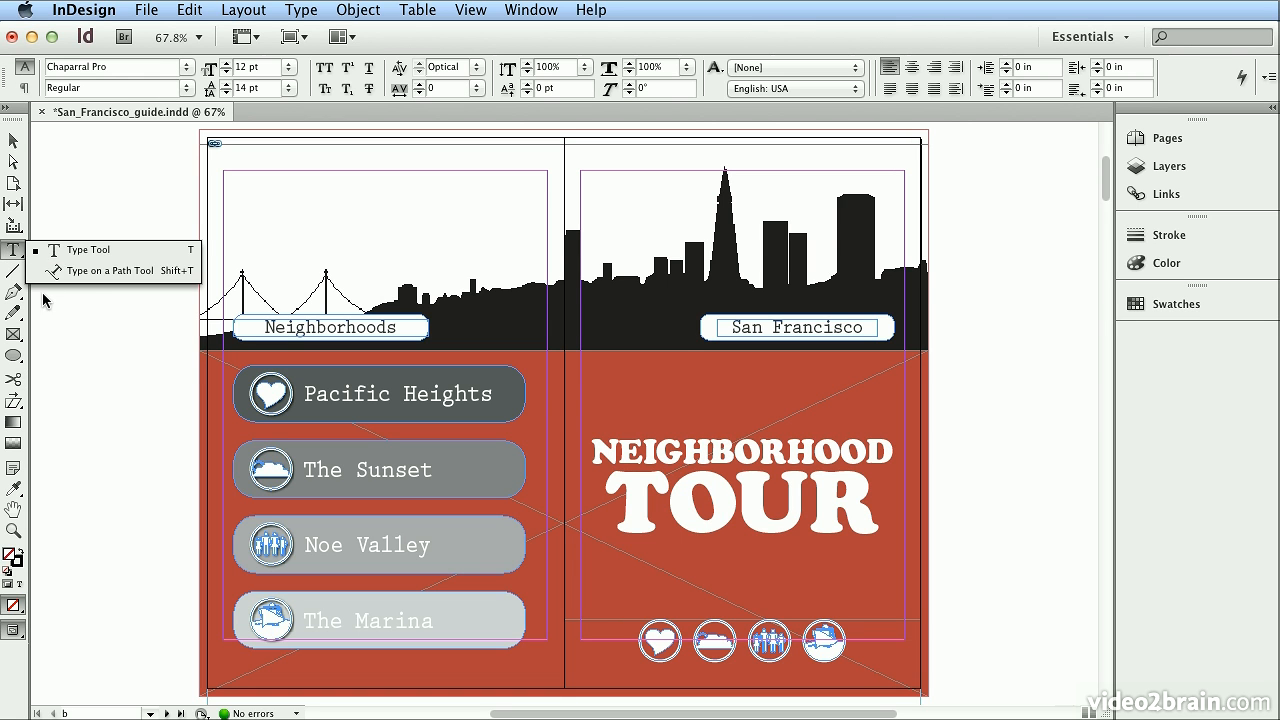
{"action": "left_click", "coordinate": [14, 293]}
{"action": "left_click", "coordinate": [14, 296]}
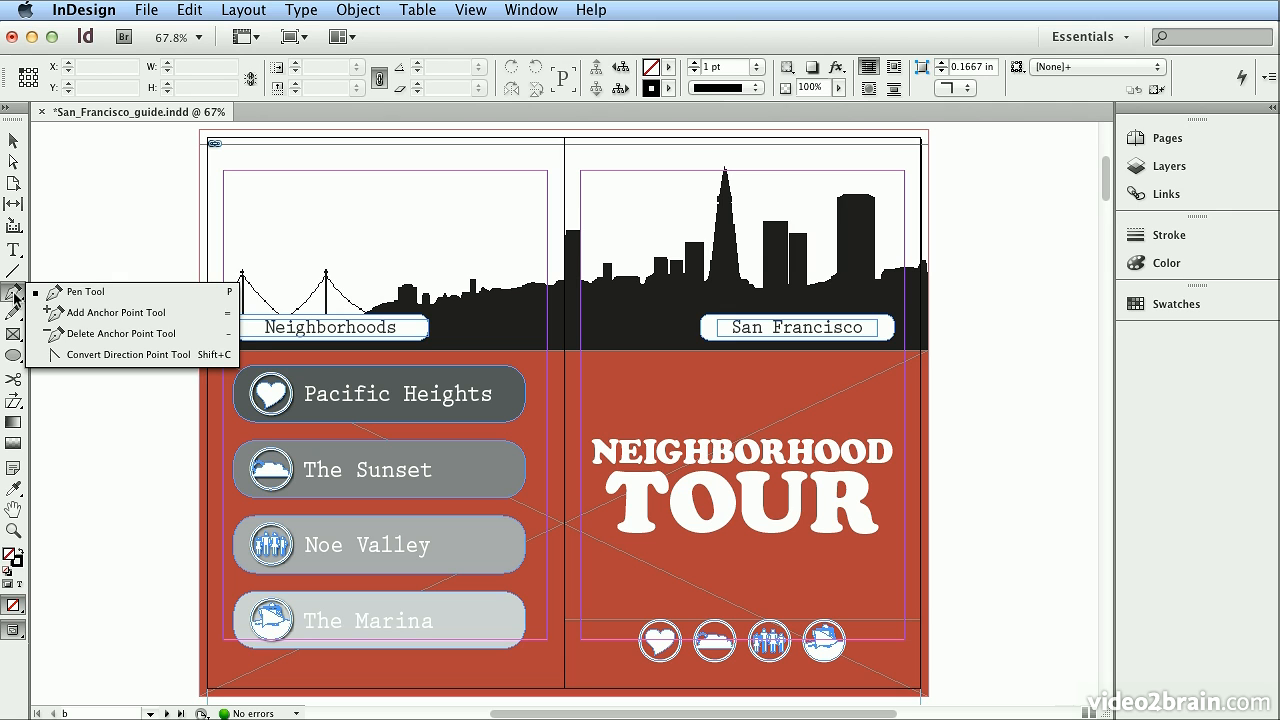
{"action": "left_click", "coordinate": [13, 313]}
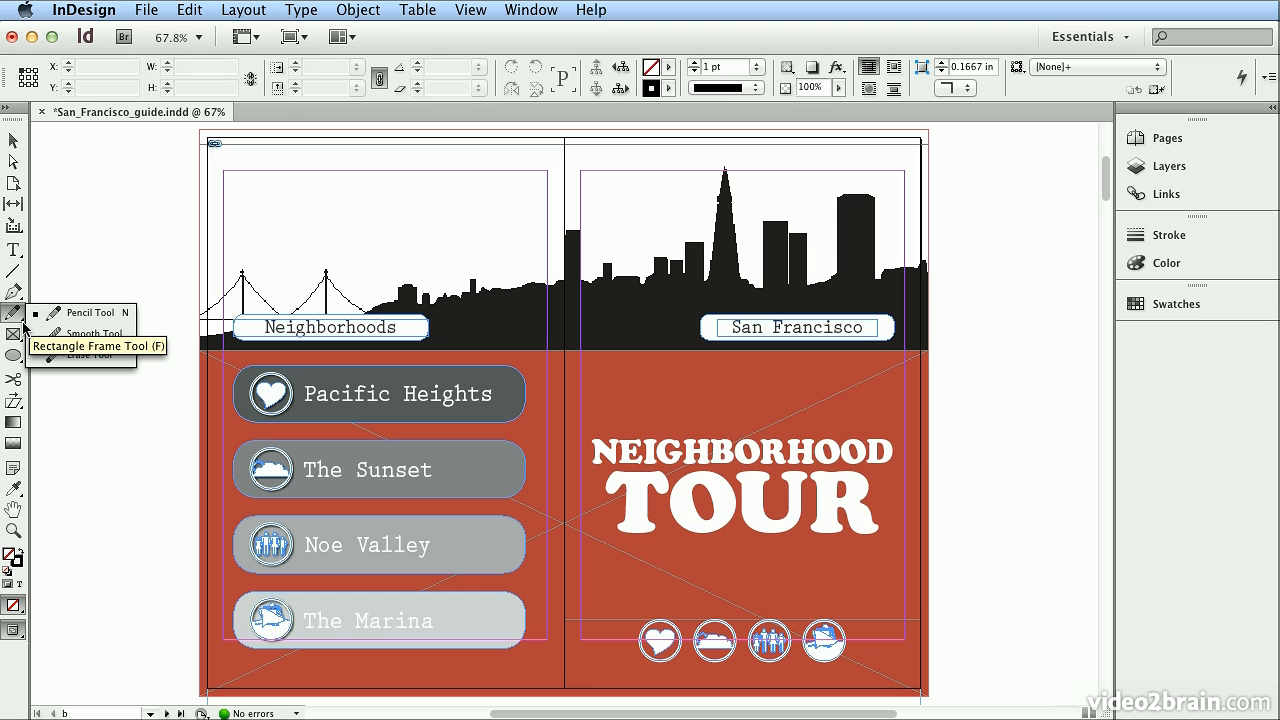
{"action": "left_click", "coordinate": [13, 141]}
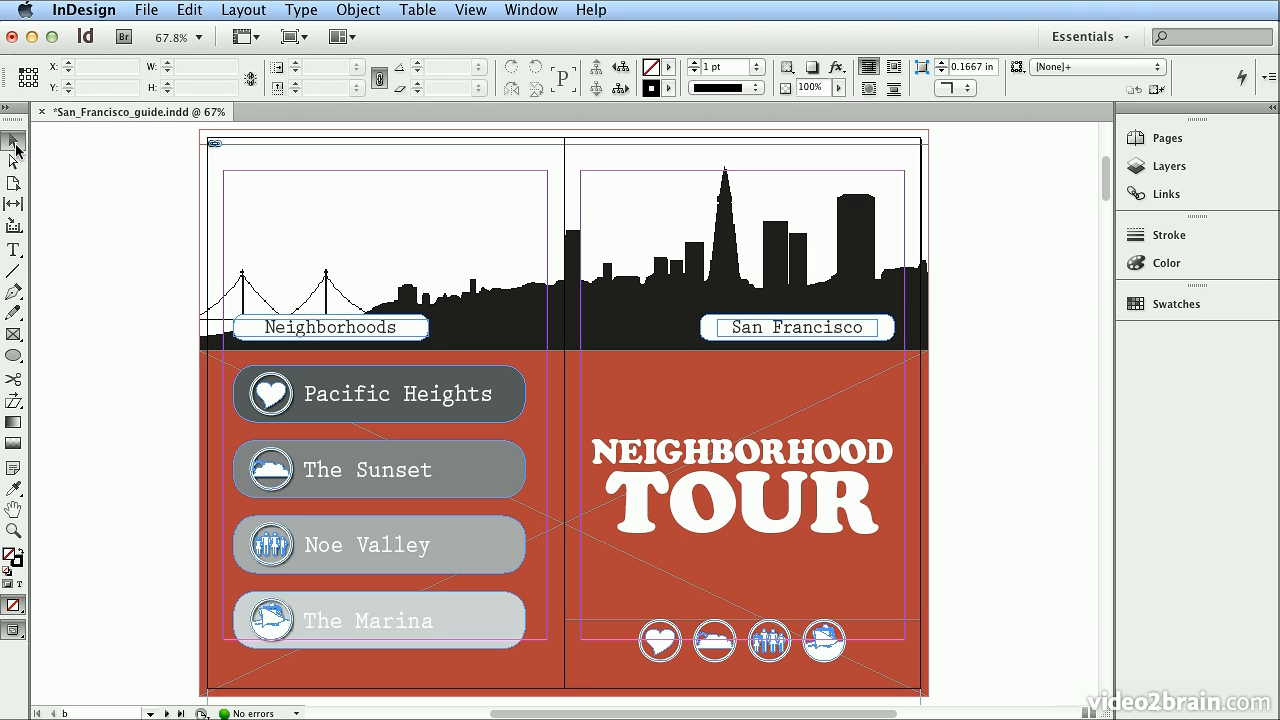